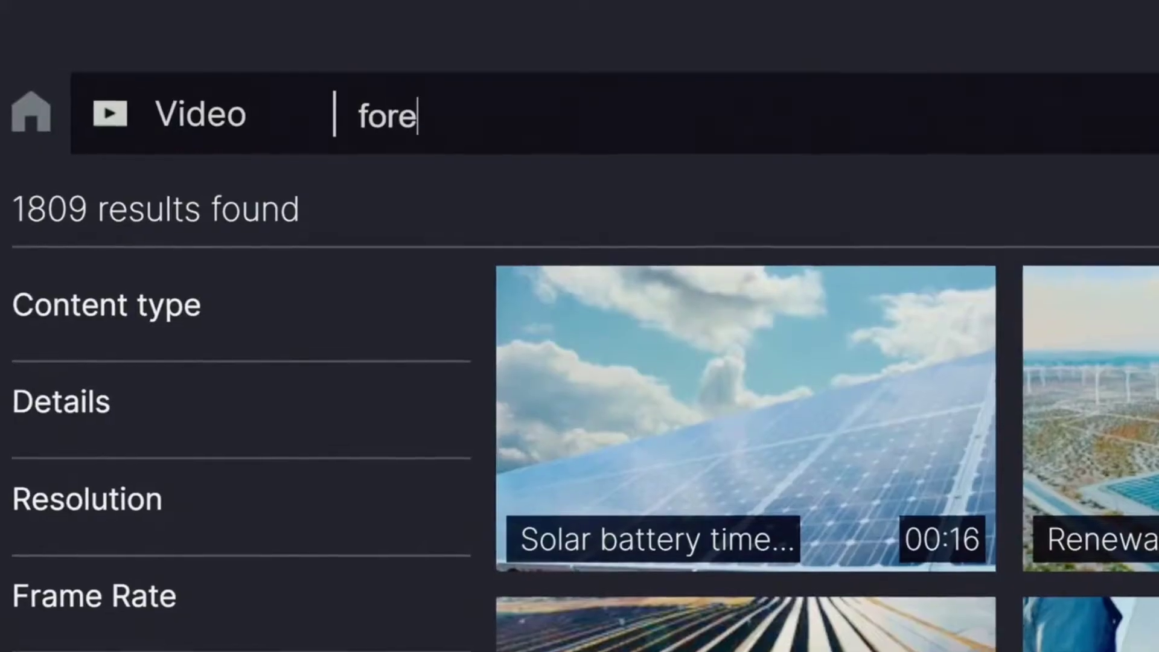
# Search for forest videos, view the misty river valley clip's download formats, and brighten the midtones
pyautogui.write('st')
pyautogui.press('Return')
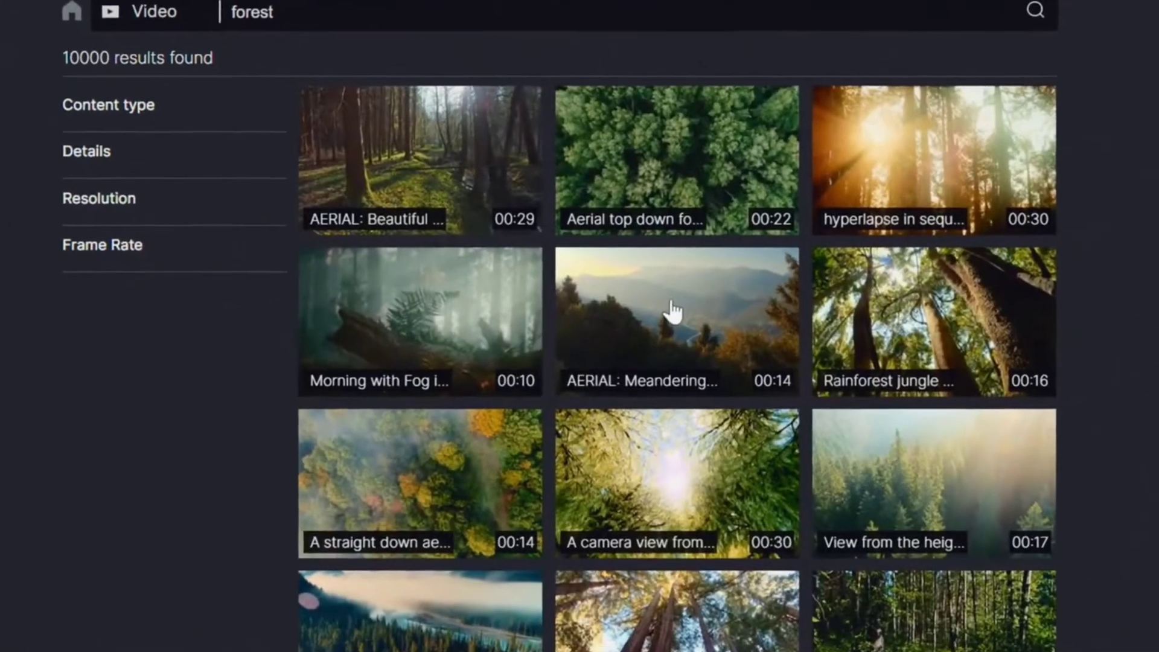
pyautogui.click(659, 316)
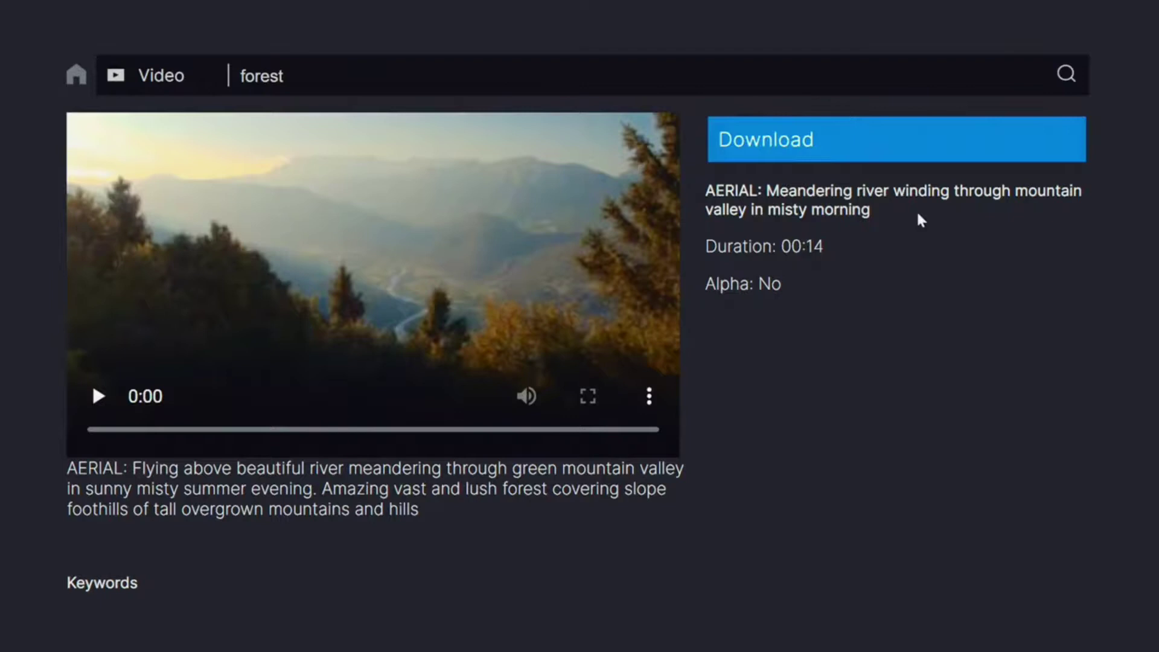
pyautogui.click(774, 158)
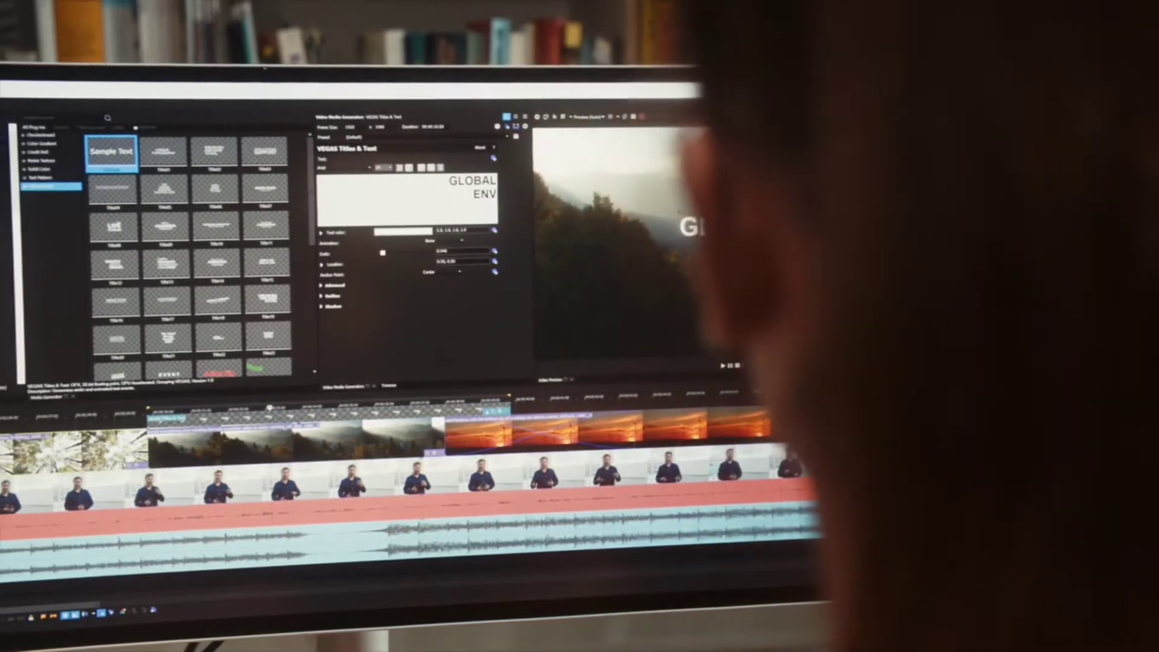
pyautogui.write('MENT')
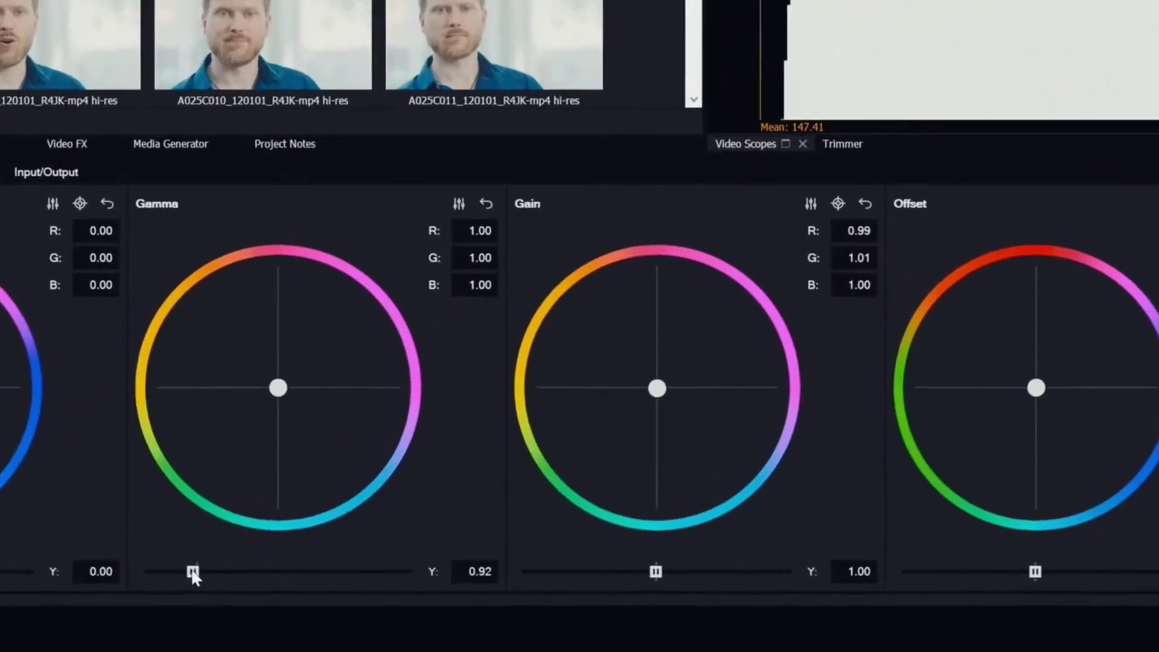
pyautogui.moveTo(230, 588); pyautogui.dragTo(235, 587)
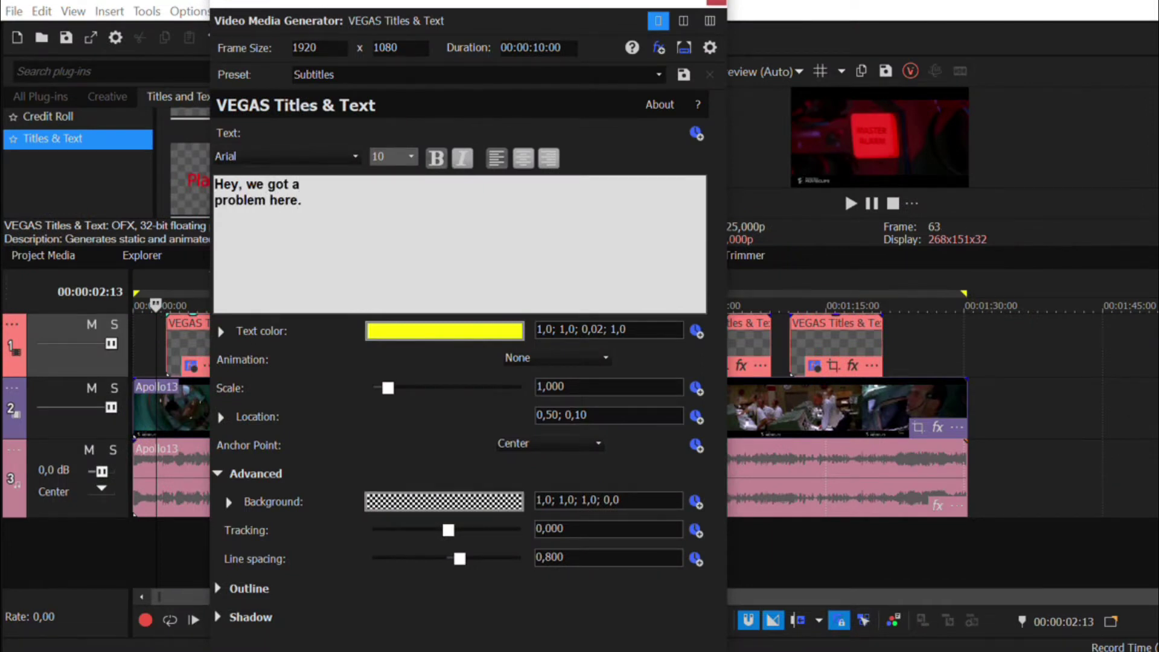
# Trim the first subtitle to start at 00:00:05:10 and make the audio track taller
pyautogui.click(716, 3)
pyautogui.click(181, 342)
pyautogui.moveTo(221, 338); pyautogui.dragTo(197, 336)
pyautogui.moveTo(81, 515); pyautogui.dragTo(78, 568)
pyautogui.moveTo(220, 338); pyautogui.dragTo(212, 338)
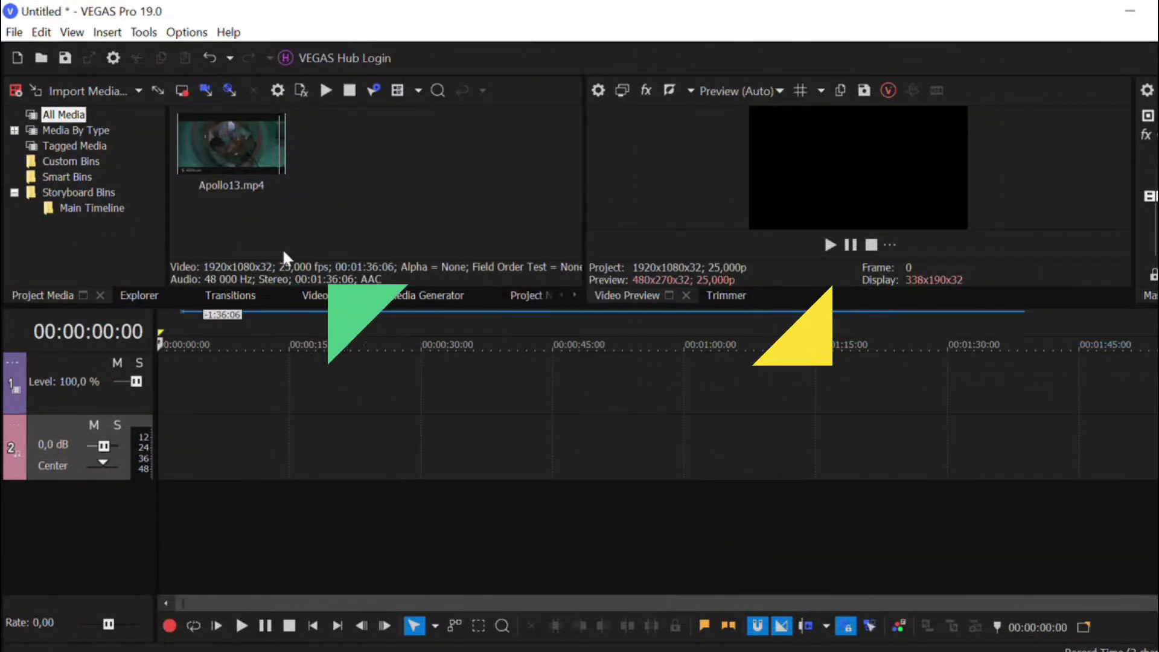
# Place Apollo13.mp4 on the timeline, insert an empty video track above it, and show Media Generators
pyautogui.moveTo(231, 145); pyautogui.dragTo(187, 375)
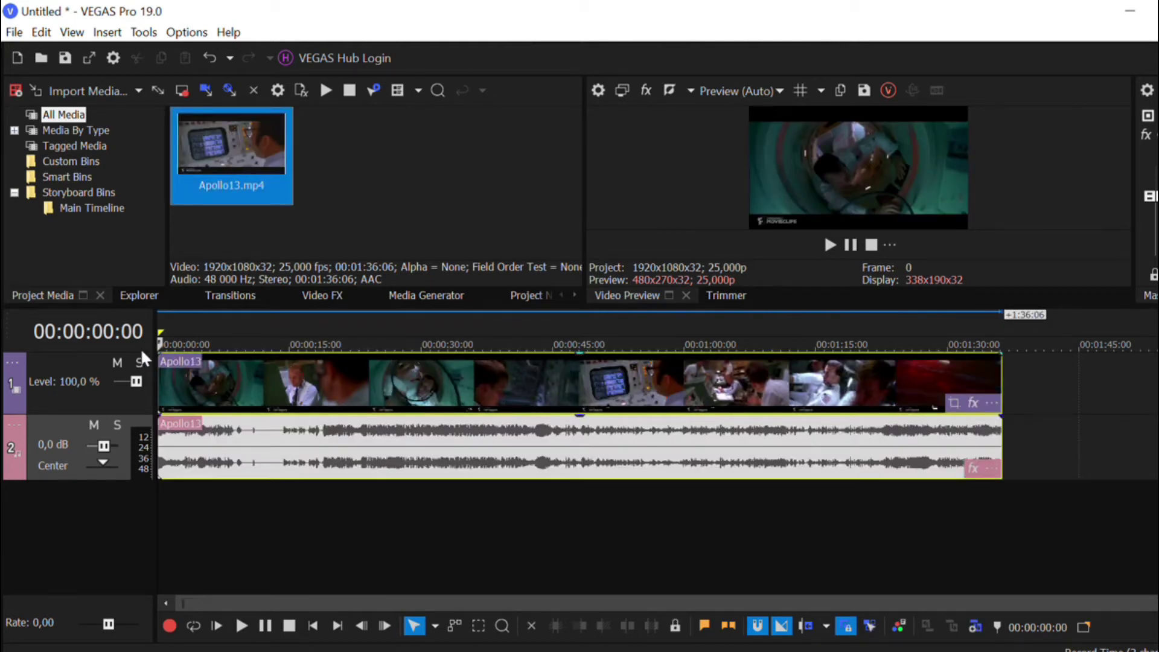
pyautogui.rightClick(29, 363)
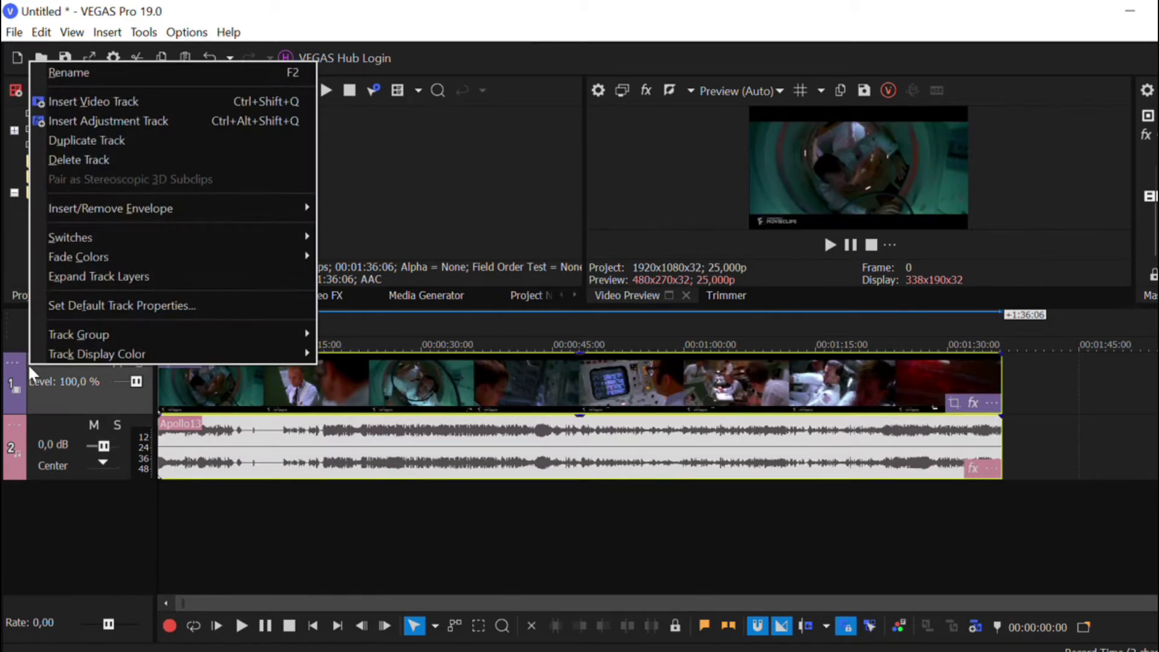
pyautogui.click(106, 102)
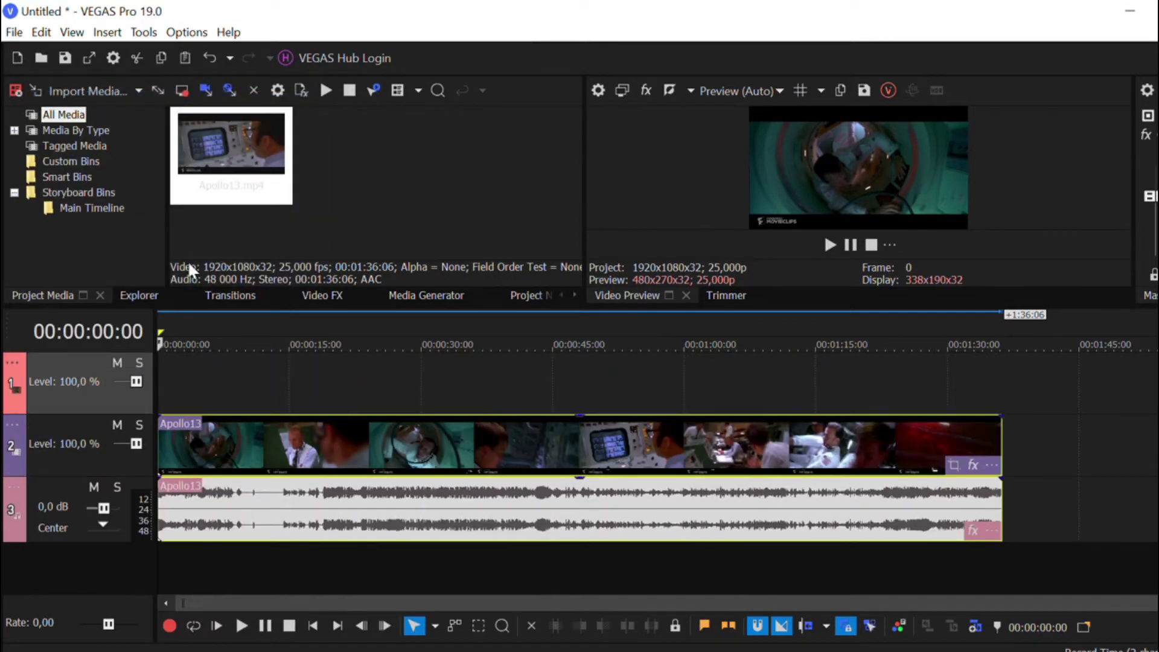
pyautogui.click(422, 297)
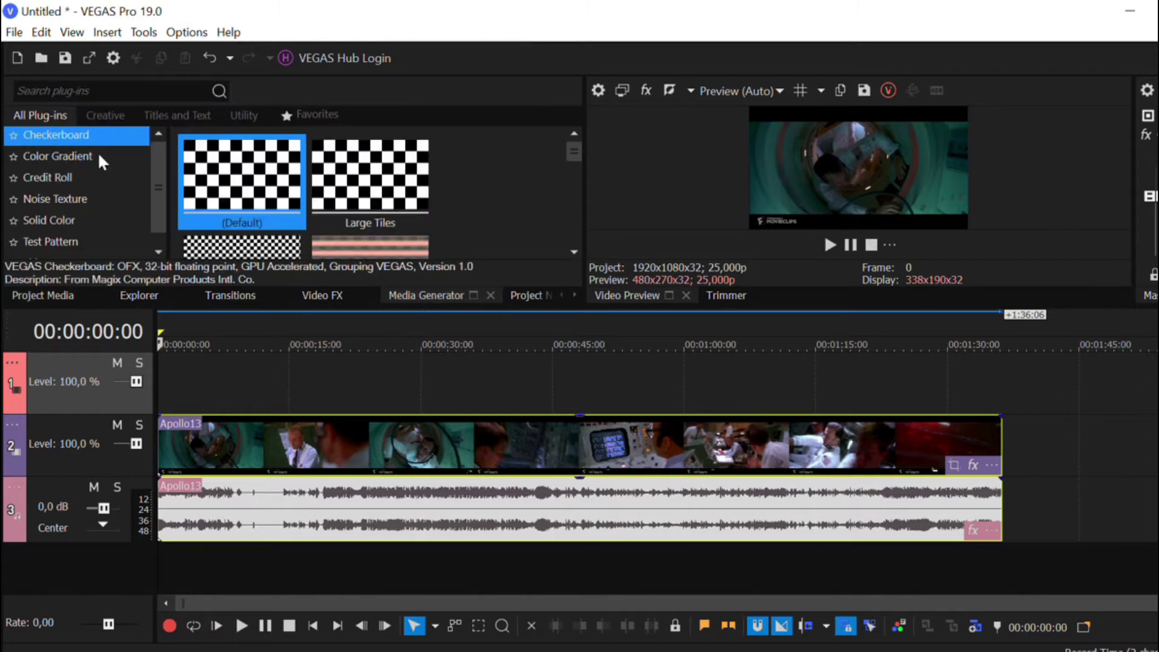
# Drag the Titles & Text 'Subtitles' preset onto the empty top video track
pyautogui.click(165, 112)
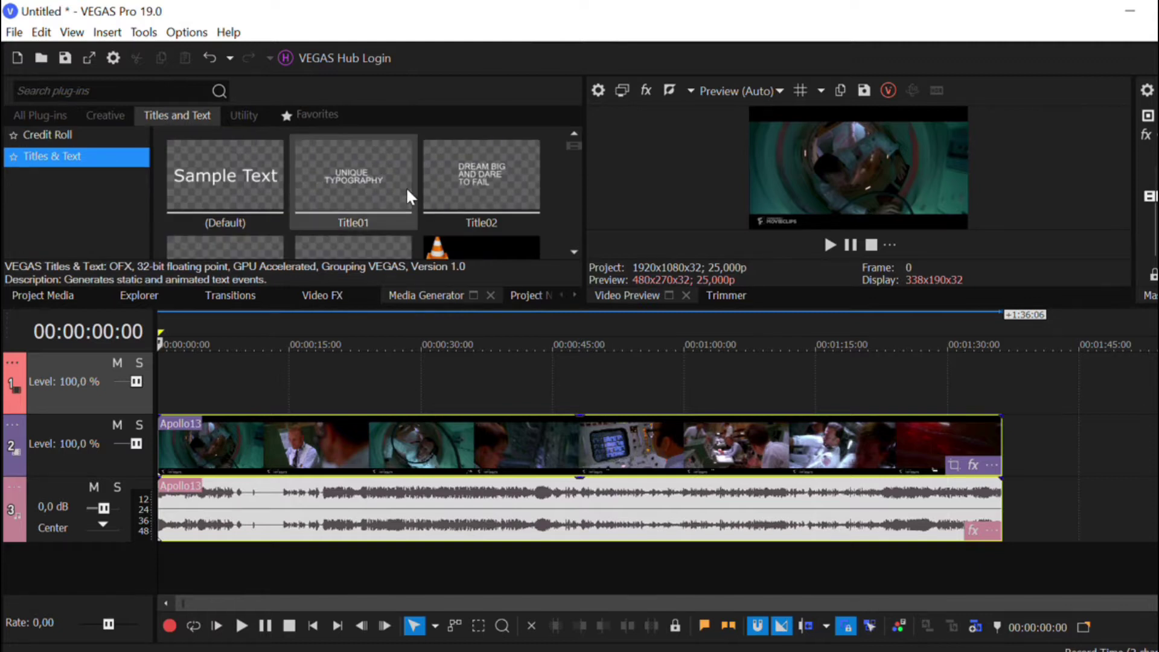
pyautogui.scroll(-10, 407, 190)
pyautogui.scroll(-10, 407, 190)
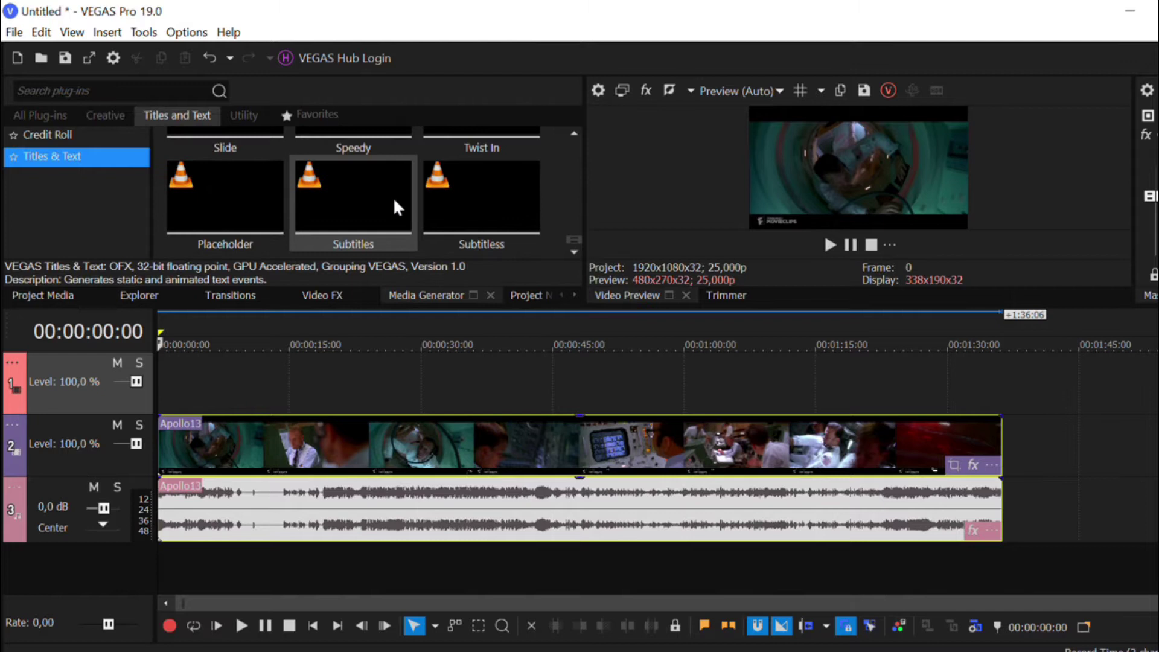
pyautogui.moveTo(389, 200); pyautogui.dragTo(225, 383)
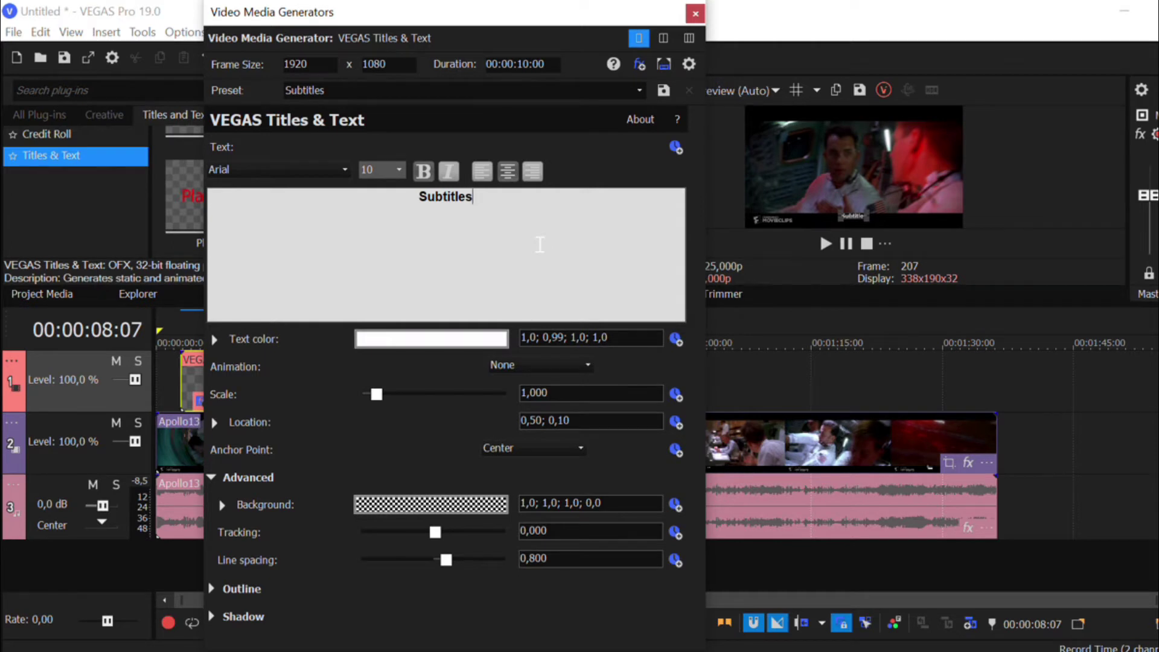
# Set the subtitle text to Verdana, size 12, with a yellow text colour
pyautogui.click(344, 170)
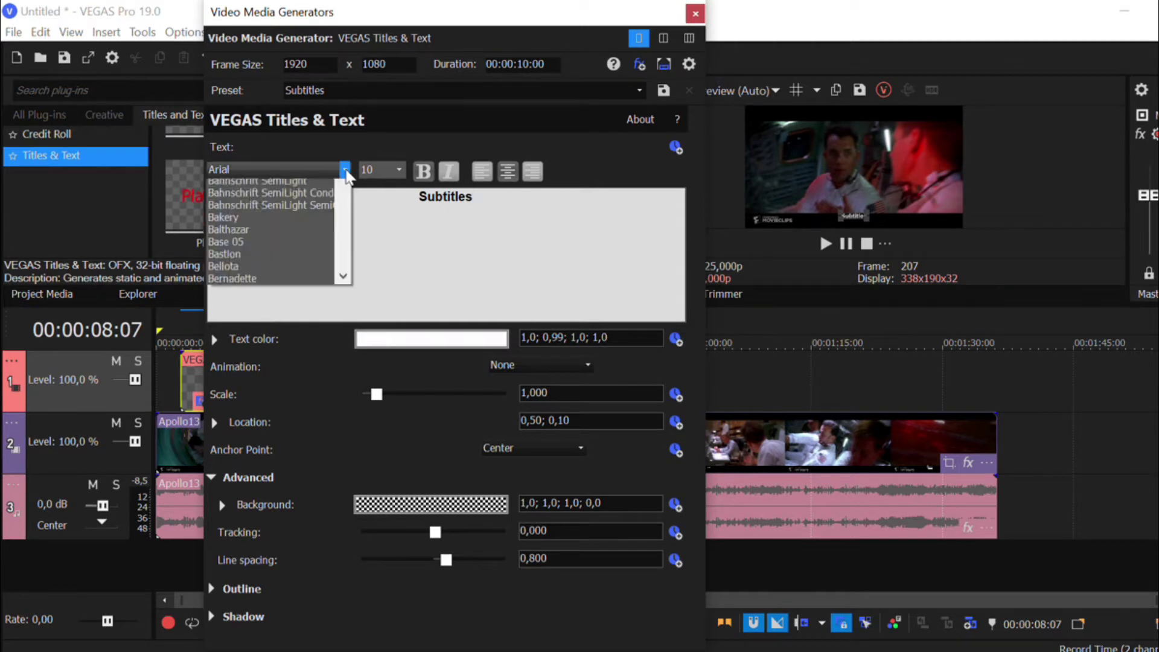
pyautogui.scroll(-15, 314, 248)
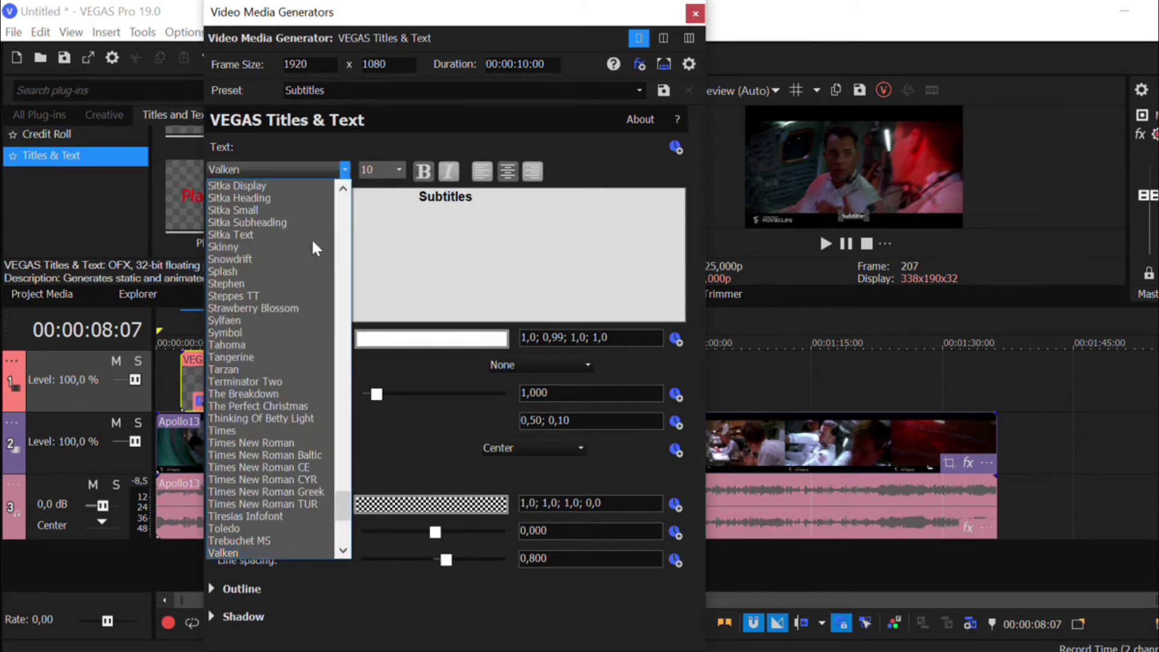
pyautogui.click(248, 529)
pyautogui.click(399, 170)
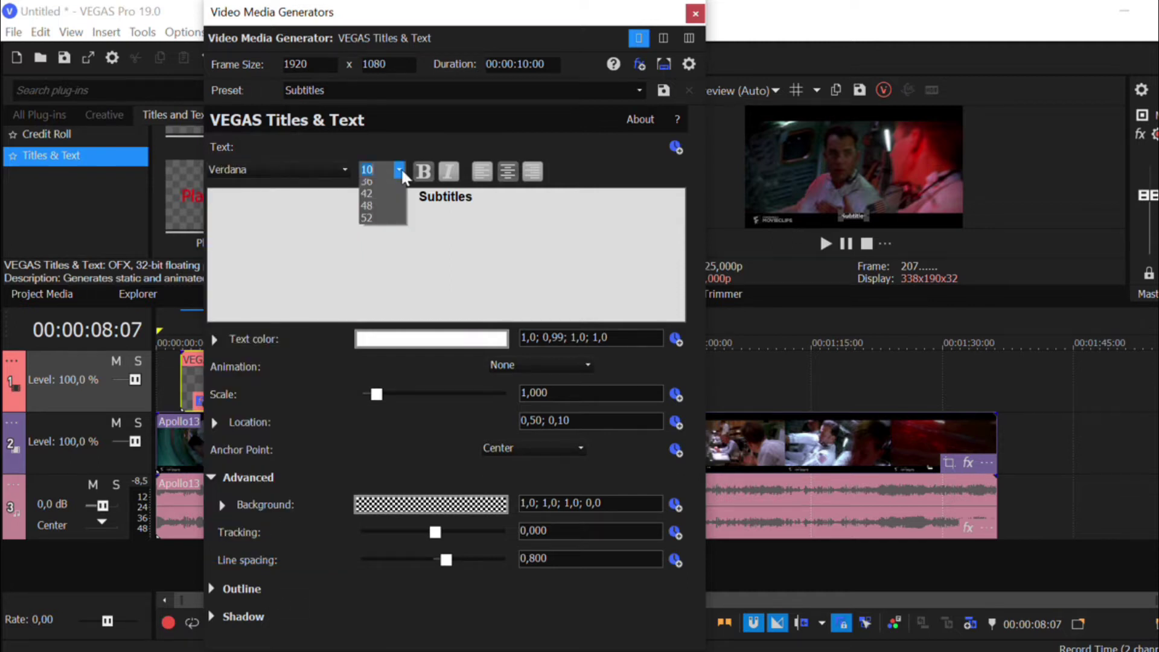
pyautogui.click(384, 207)
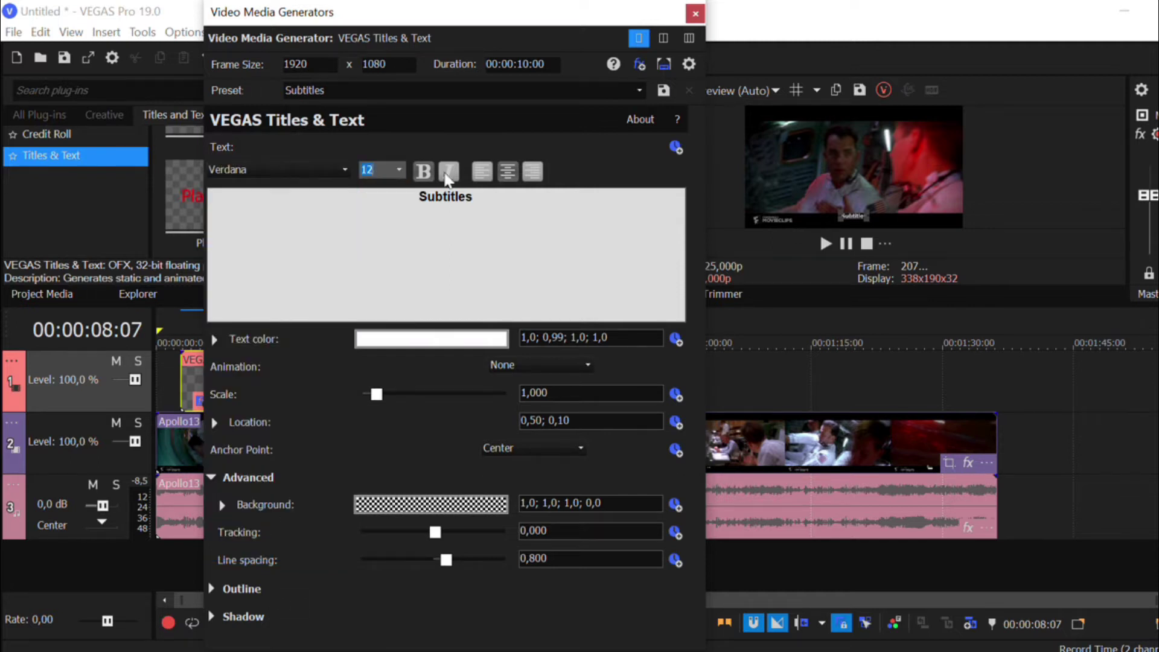
pyautogui.click(479, 338)
pyautogui.click(493, 389)
pyautogui.click(495, 577)
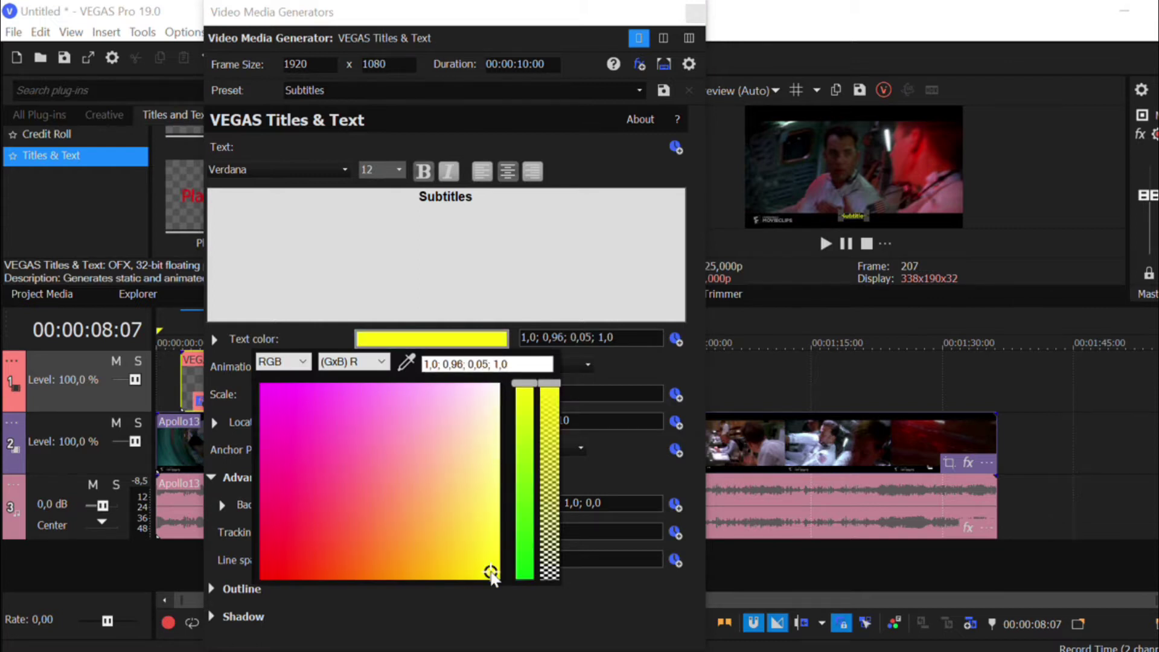
pyautogui.click(617, 466)
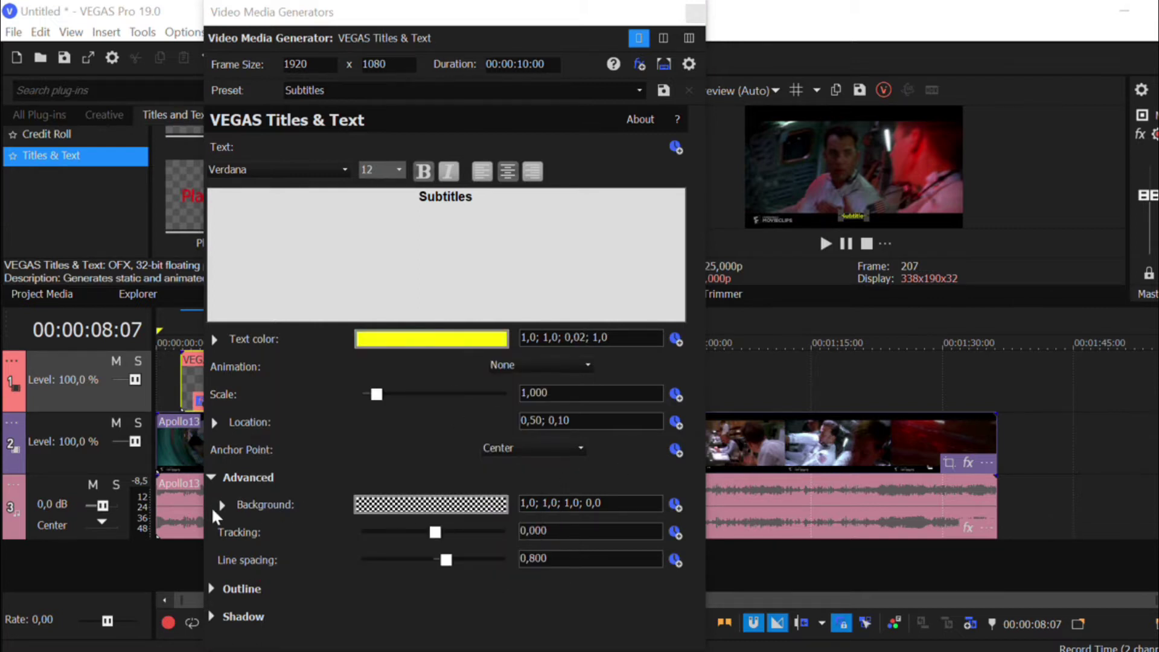
pyautogui.click(502, 501)
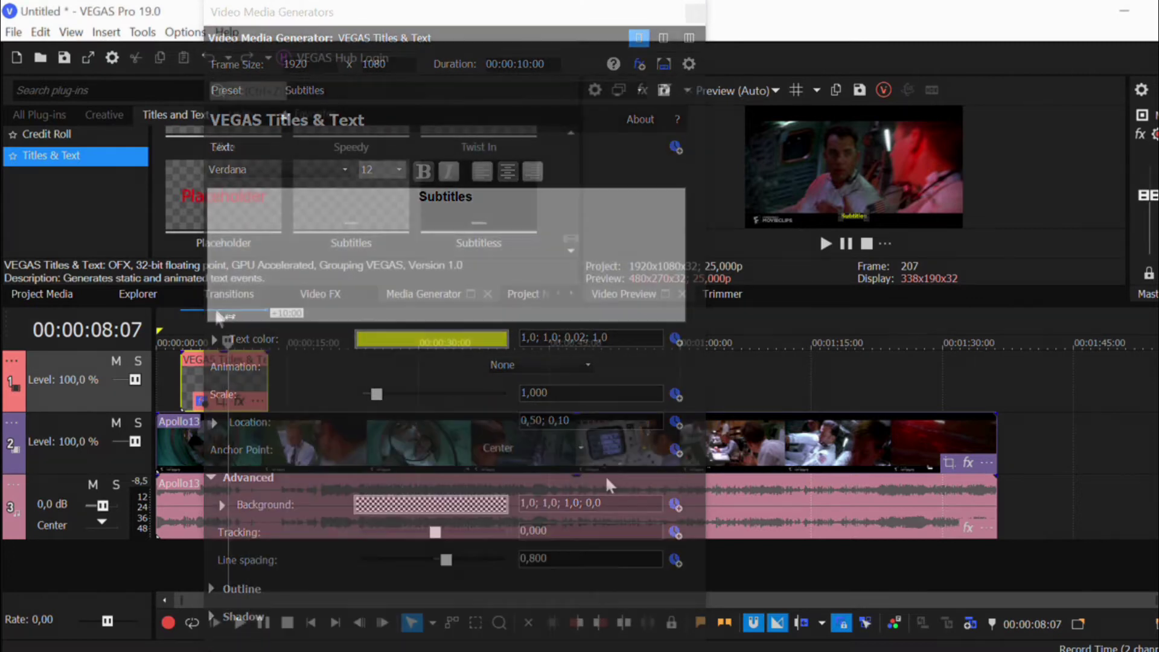
# Copy the subtitle event and paste a new copy at 00:00:15:22
pyautogui.rightClick(237, 371)
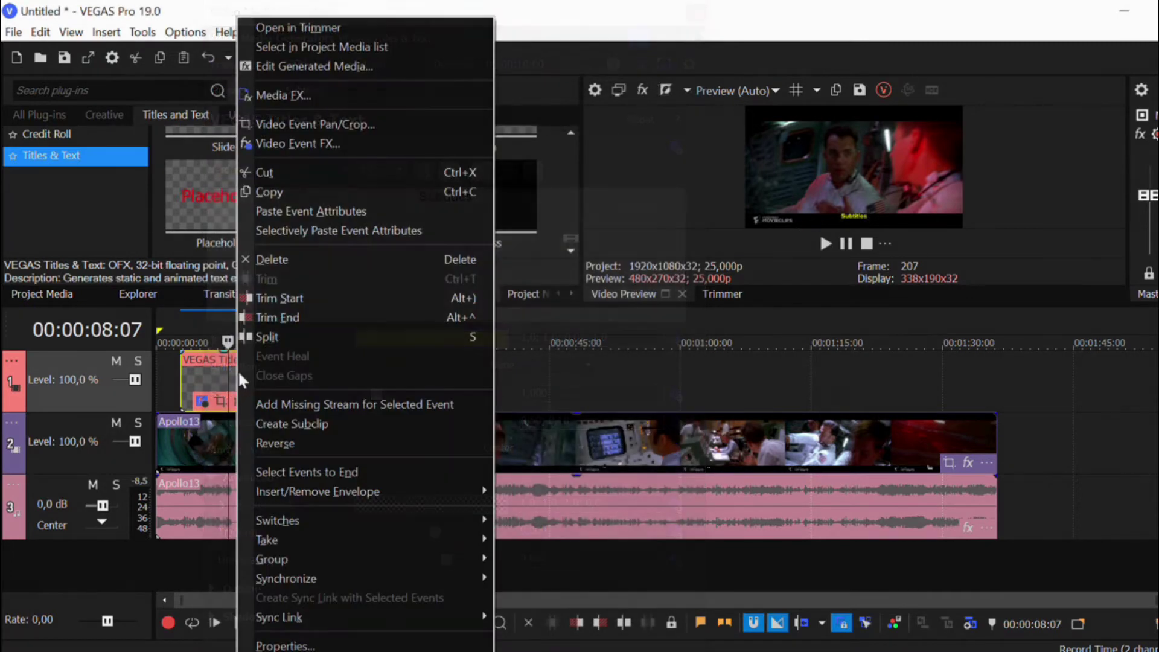
pyautogui.click(285, 197)
pyautogui.click(296, 353)
pyautogui.click(295, 360)
pyautogui.hotkey('ctrl', 'v')
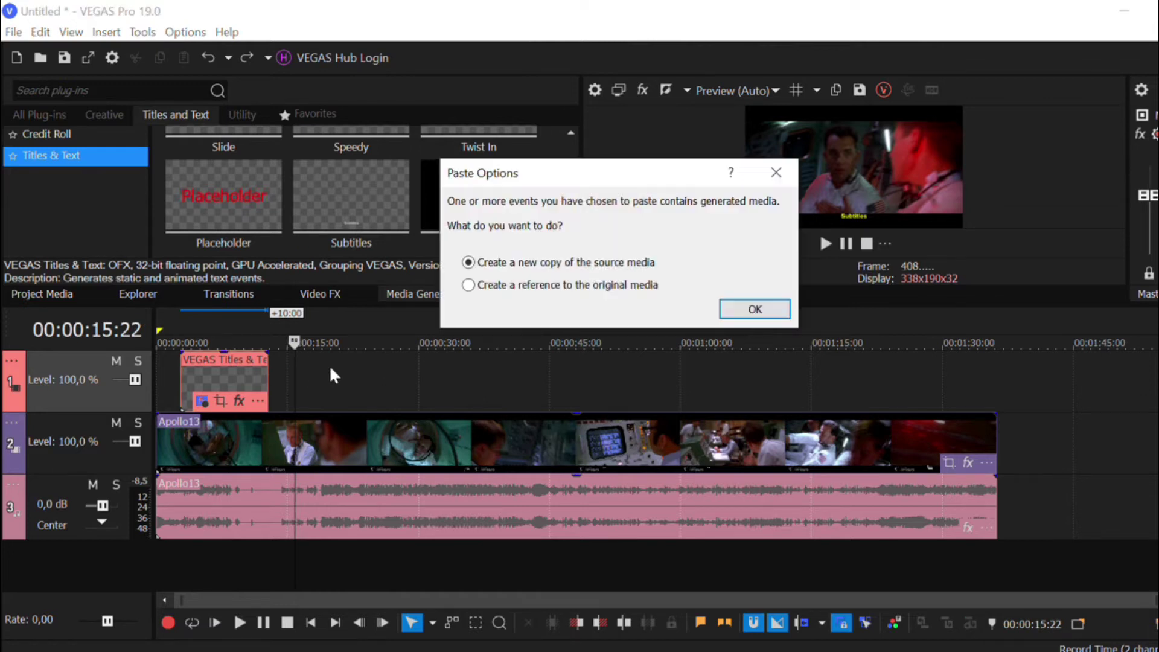
pyautogui.click(731, 314)
# Paste five more new copies of the subtitle event along the top track
pyautogui.hotkey('ctrl', 'v')
pyautogui.click(734, 311)
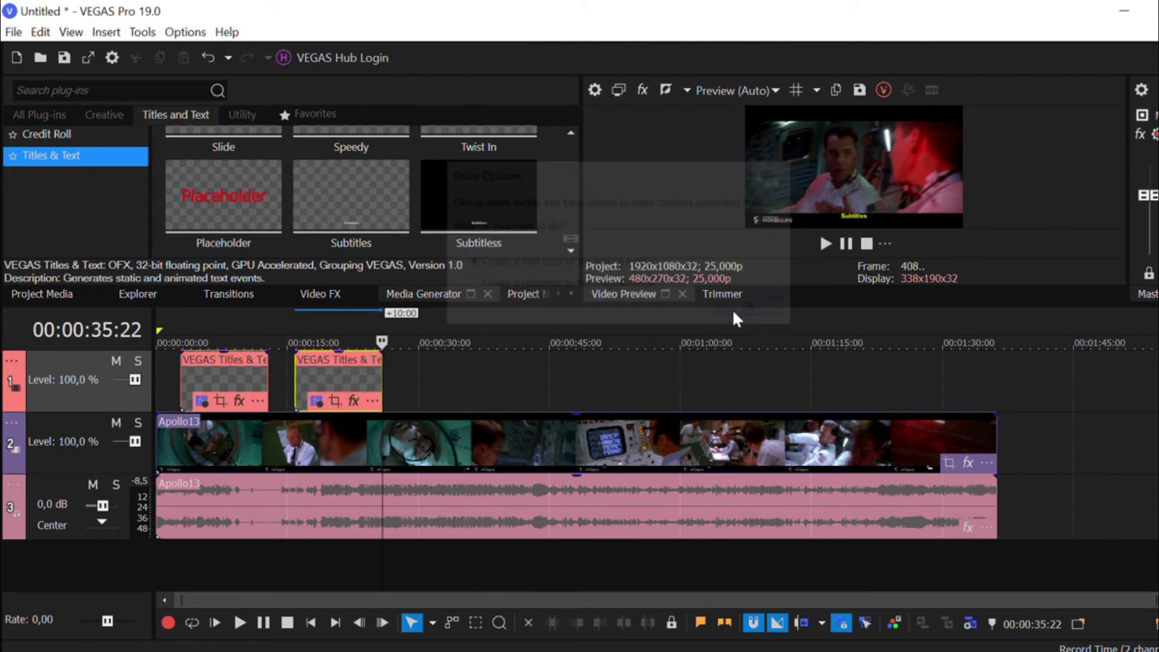
pyautogui.hotkey('ctrl', 'v')
pyautogui.click(749, 311)
pyautogui.hotkey('ctrl', 'v')
pyautogui.click(754, 309)
pyautogui.hotkey('ctrl', 'v')
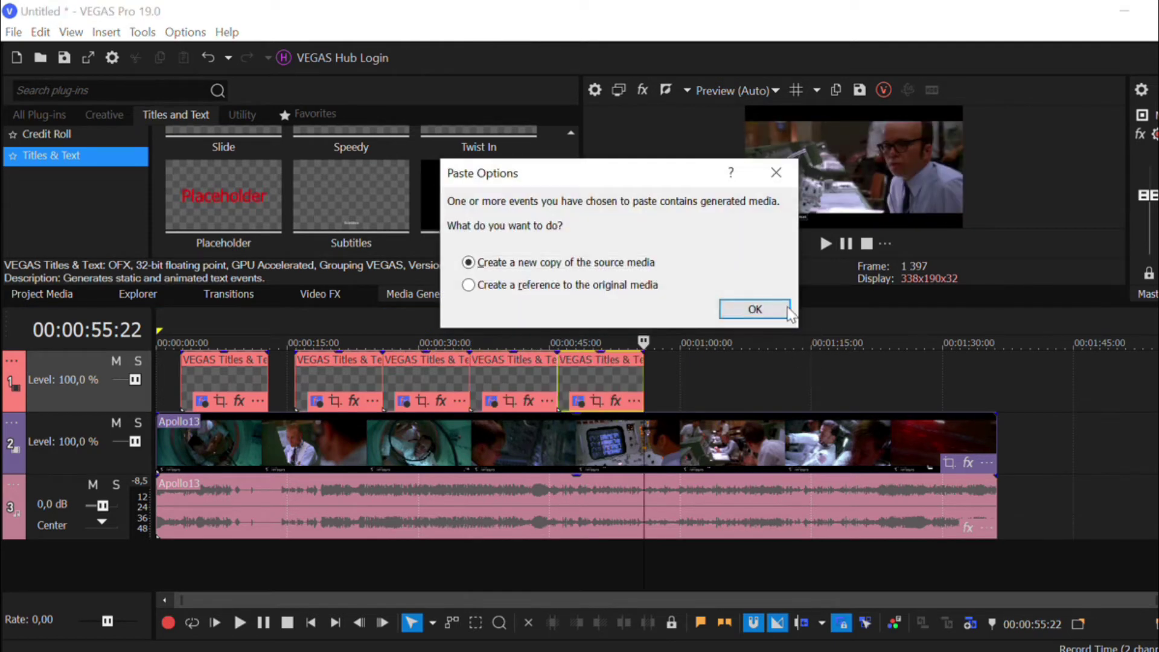
pyautogui.click(788, 310)
pyautogui.hotkey('ctrl', 'v')
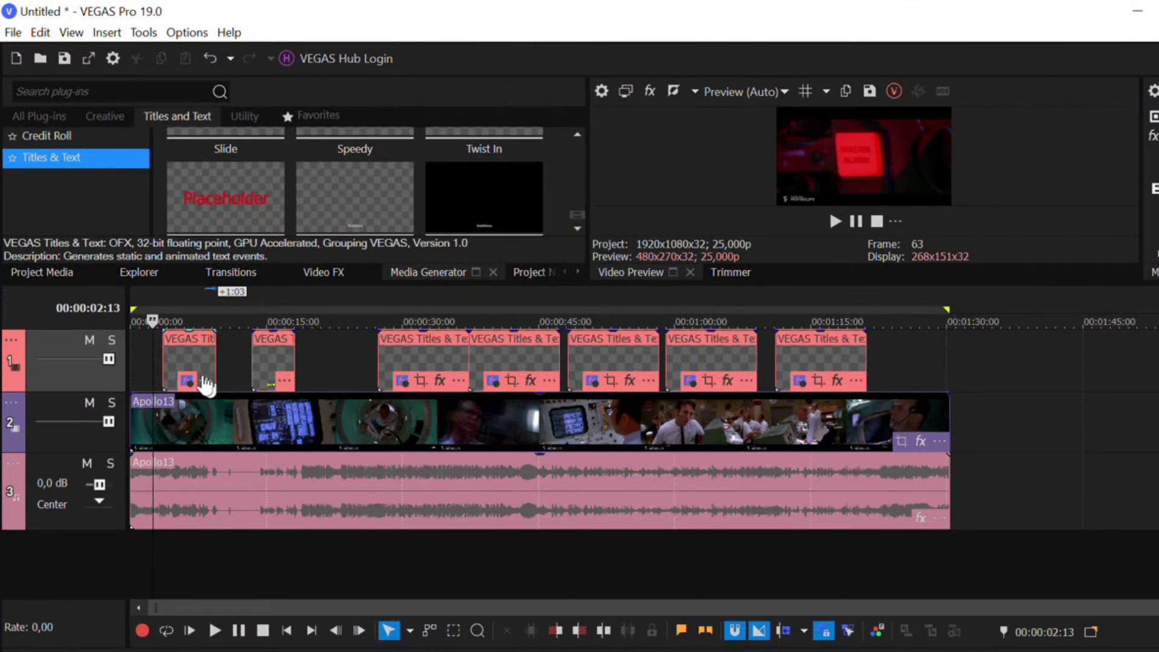
# Open the first subtitle's text settings and delete the placeholder 'Subtitles' text
pyautogui.click(188, 381)
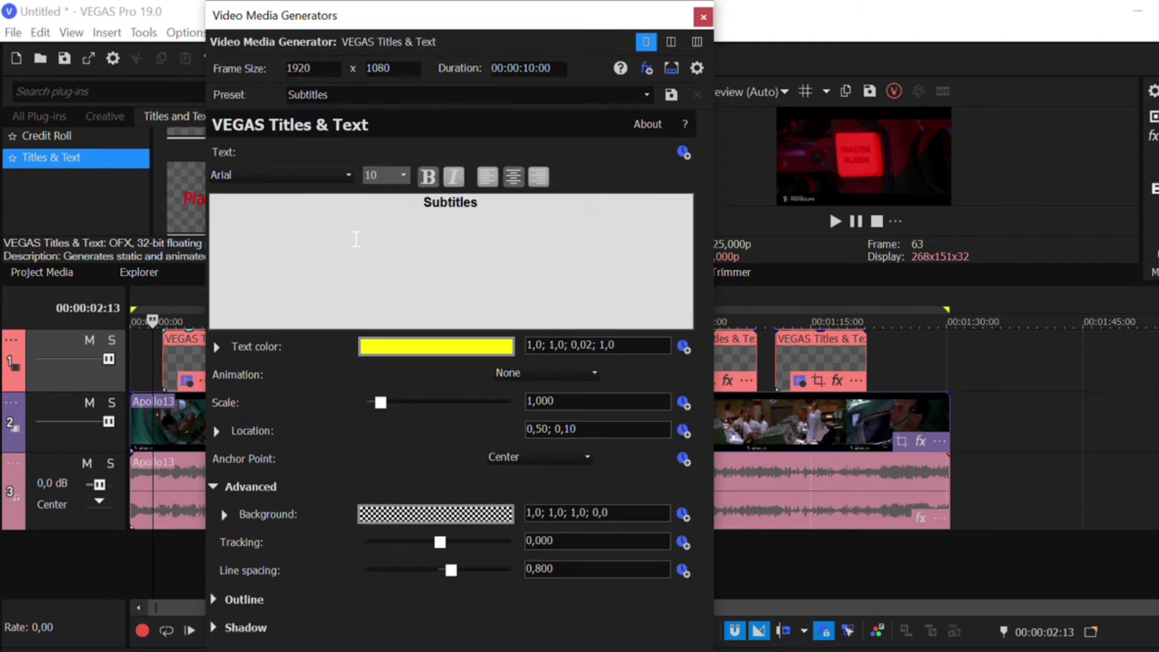
pyautogui.hotkey('ctrl', 'a')
pyautogui.press('BackSpace')
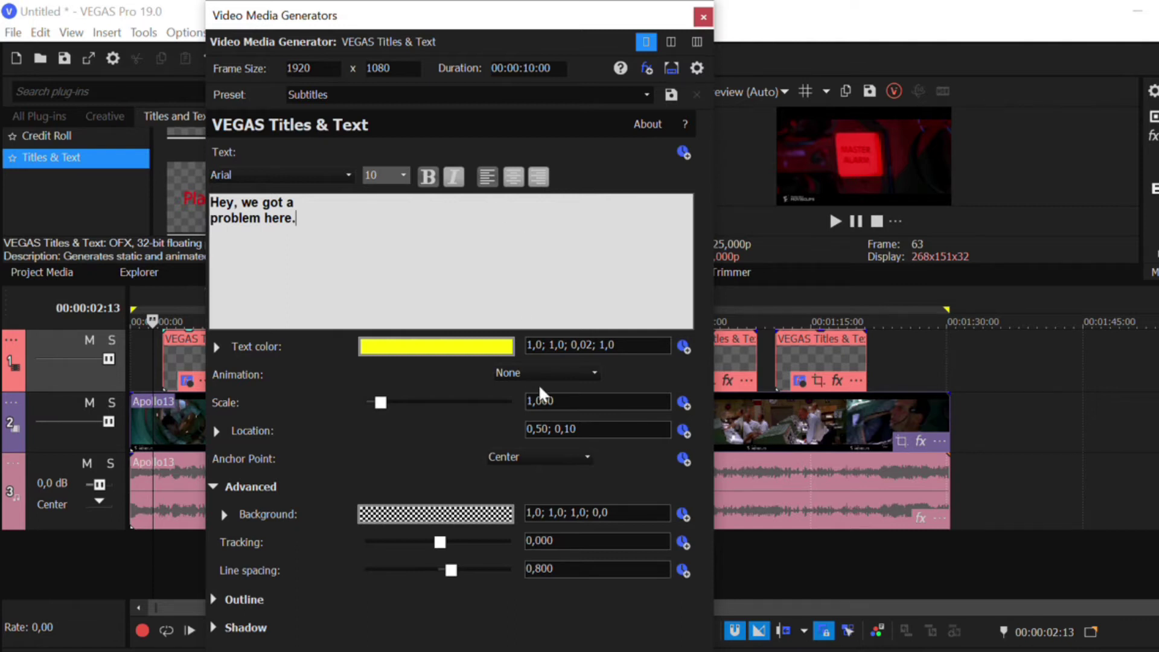
# Shorten the first subtitle's end, enlarge the audio waveform, and play back to check timing
pyautogui.click(701, 20)
pyautogui.click(185, 361)
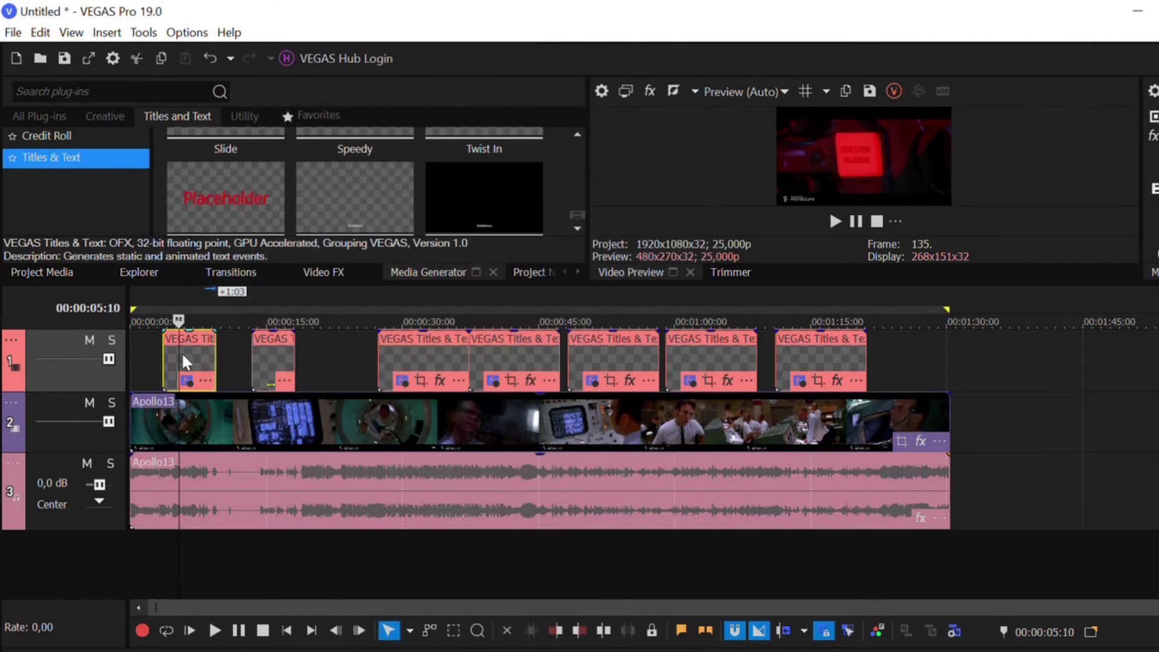
pyautogui.moveTo(216, 355)
pyautogui.mouseDown()
pyautogui.moveTo(183, 350)
pyautogui.moveTo(193, 356)
pyautogui.mouseUp()
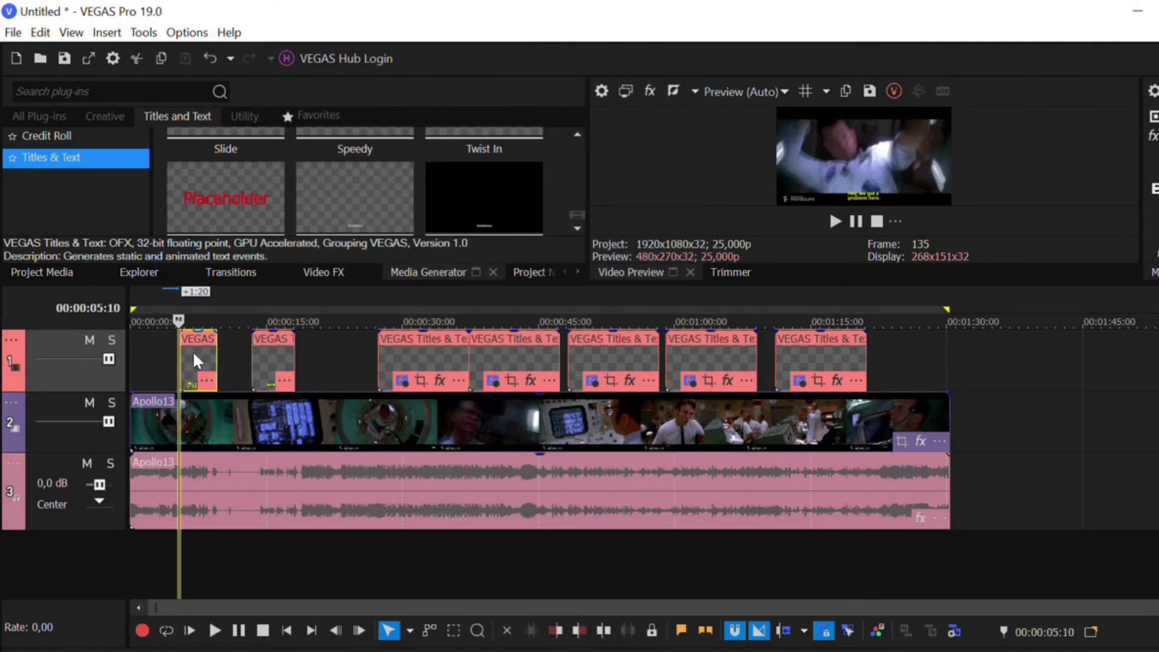
pyautogui.click(65, 524)
pyautogui.moveTo(65, 533); pyautogui.dragTo(65, 581)
pyautogui.moveTo(212, 357); pyautogui.dragTo(203, 357)
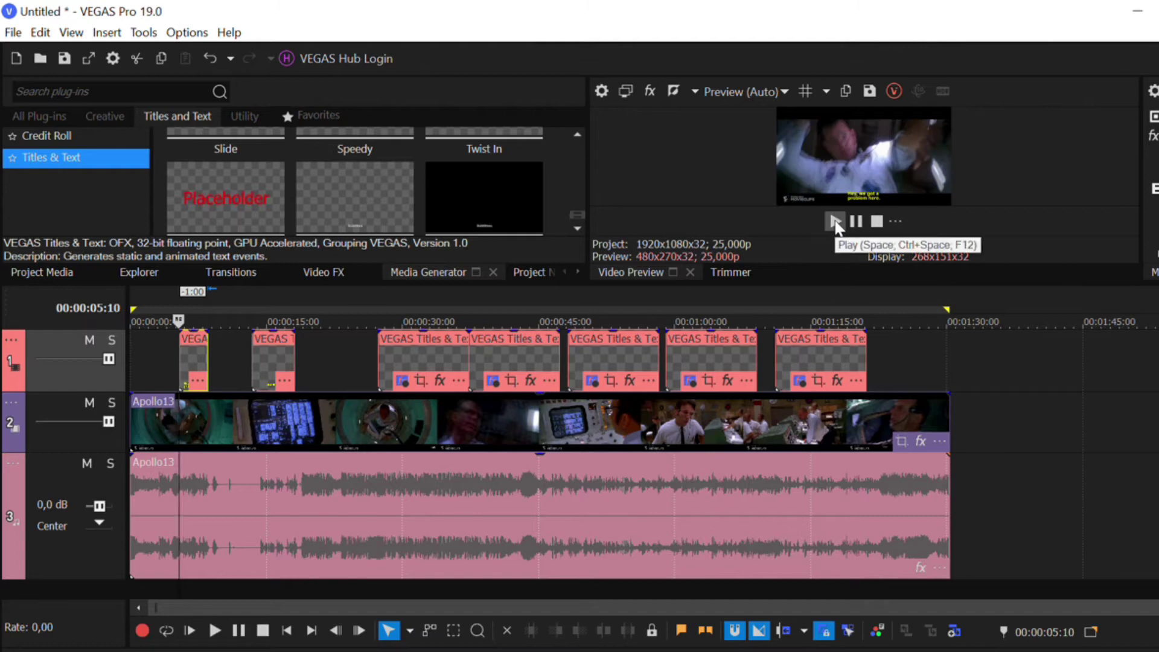
pyautogui.click(844, 221)
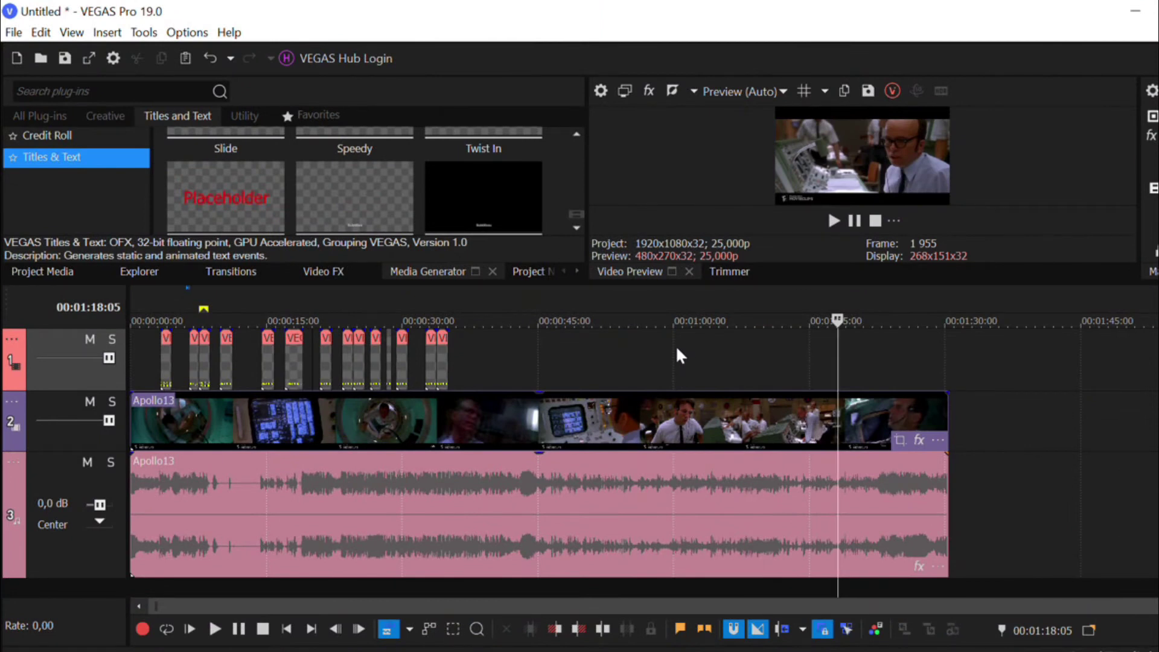
pyautogui.click(145, 33)
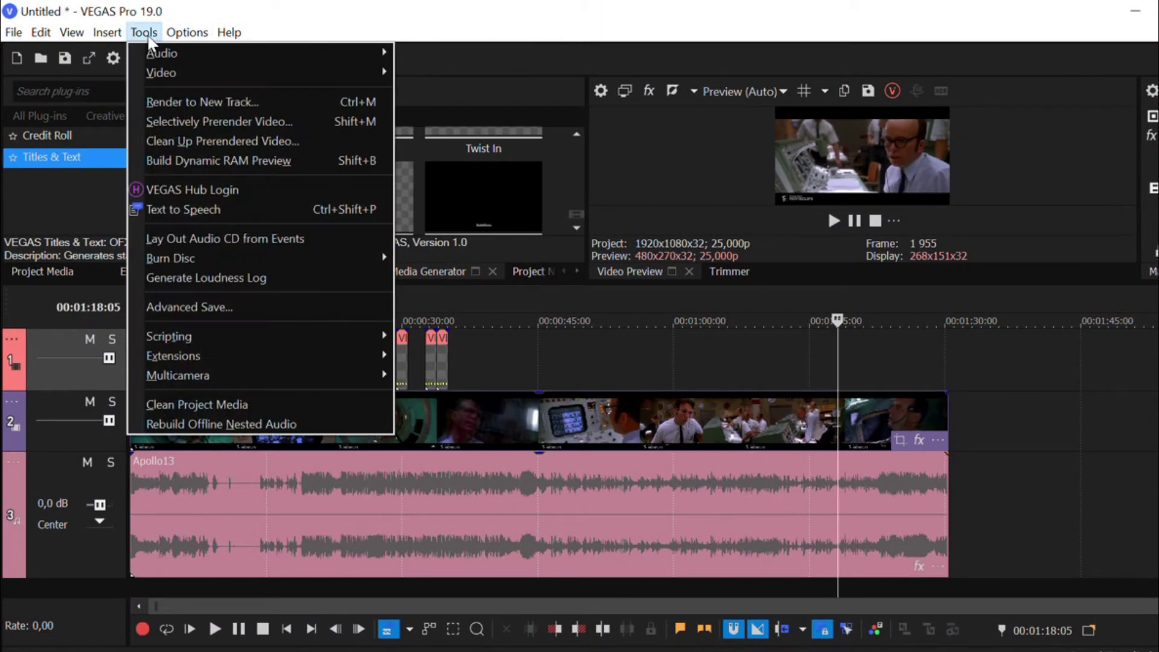
# Run Export Closed Captioning for YouTube and save the captions as a SubRip .srt file
pyautogui.moveTo(189, 339)
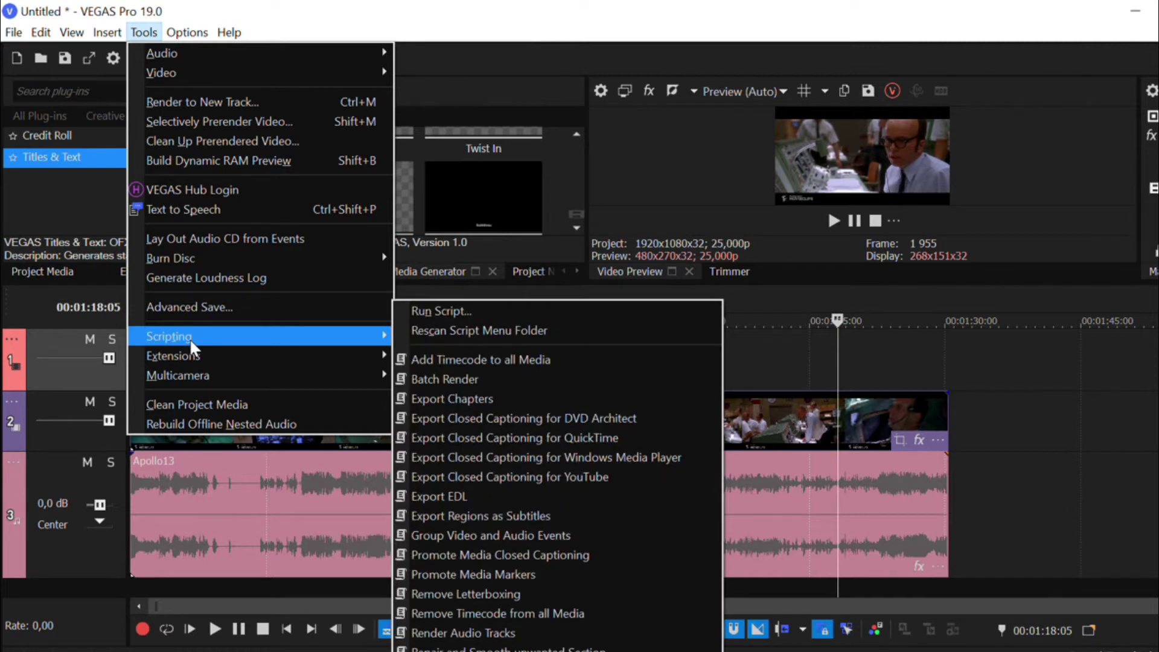
pyautogui.click(556, 477)
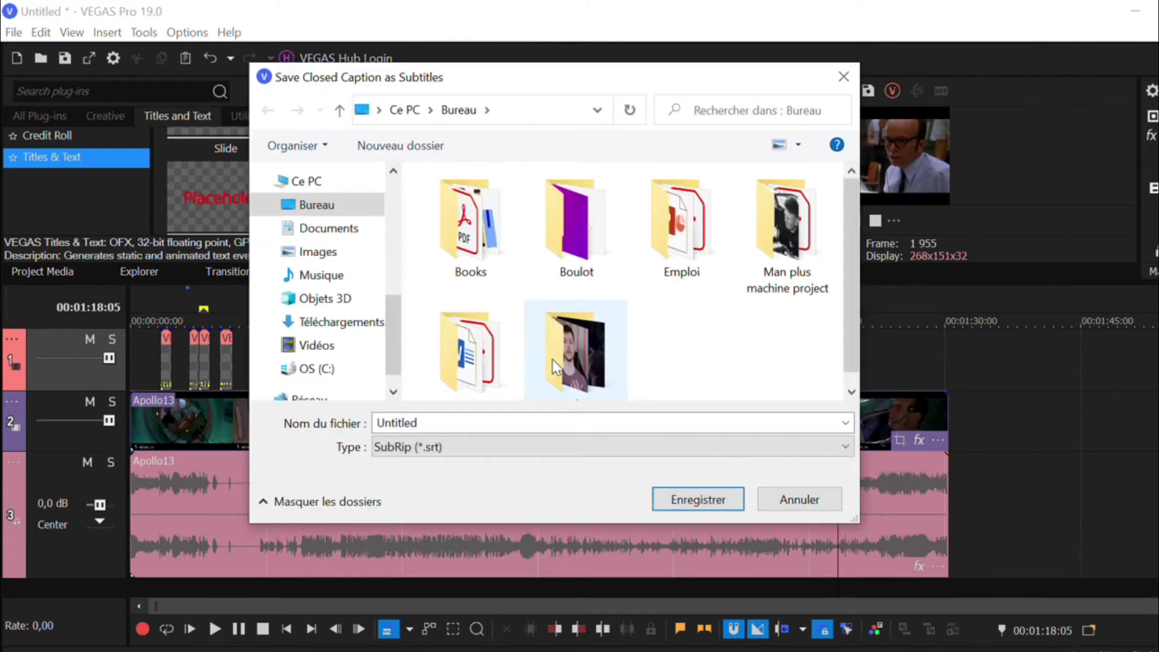
pyautogui.press('Escape')
pyautogui.click(13, 32)
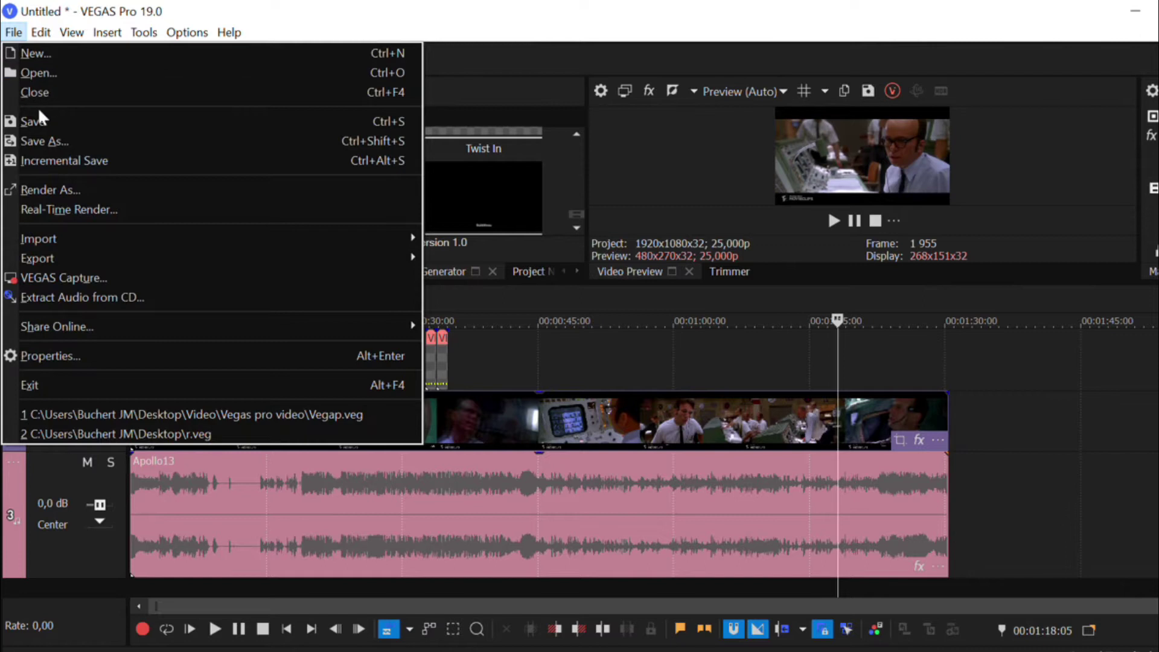
# Render the project as Apollo13.mp4 in Internet HD 1080p 25 fps, overwriting the existing file
pyautogui.click(82, 192)
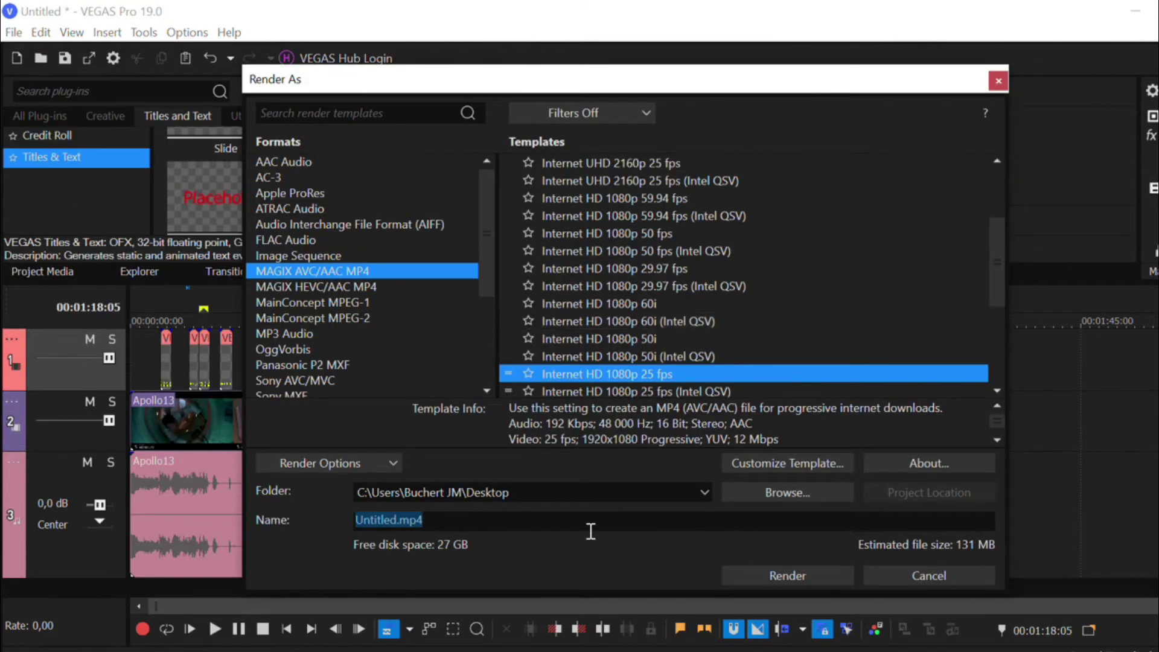
pyautogui.write('Apollo13')
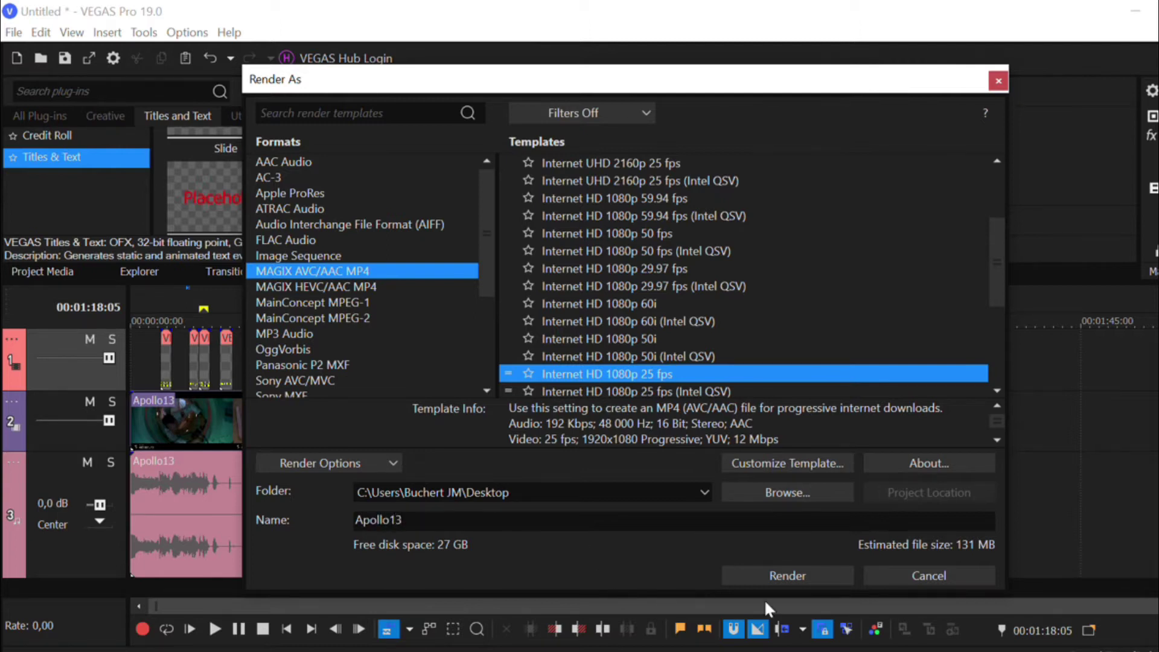
pyautogui.click(799, 577)
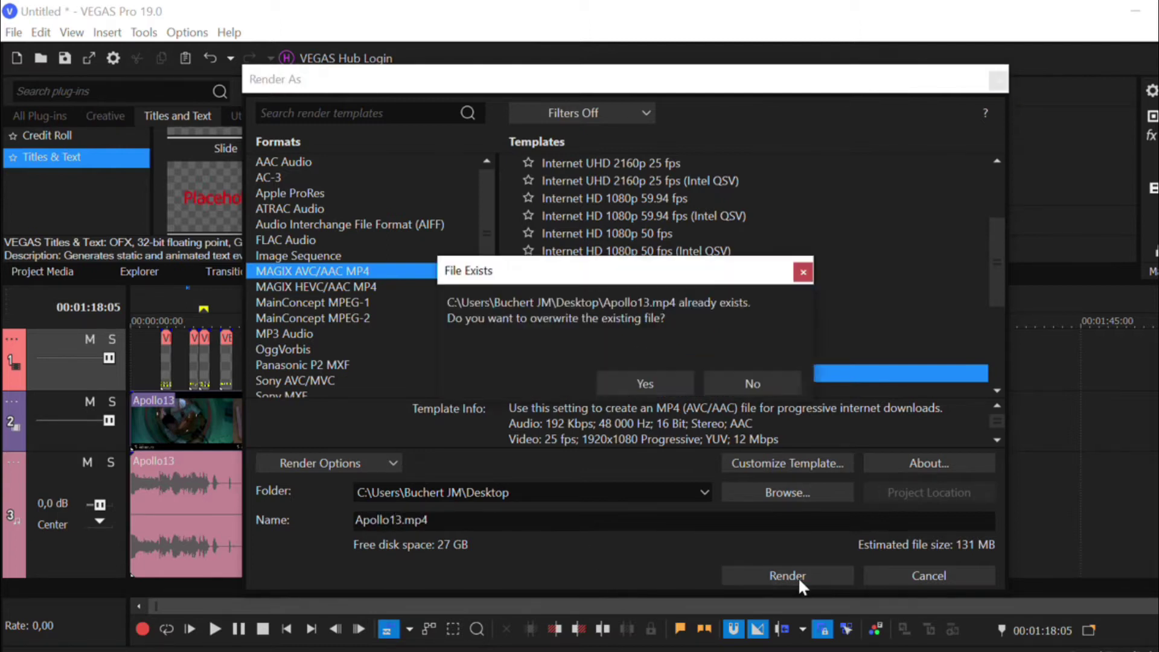
pyautogui.click(678, 386)
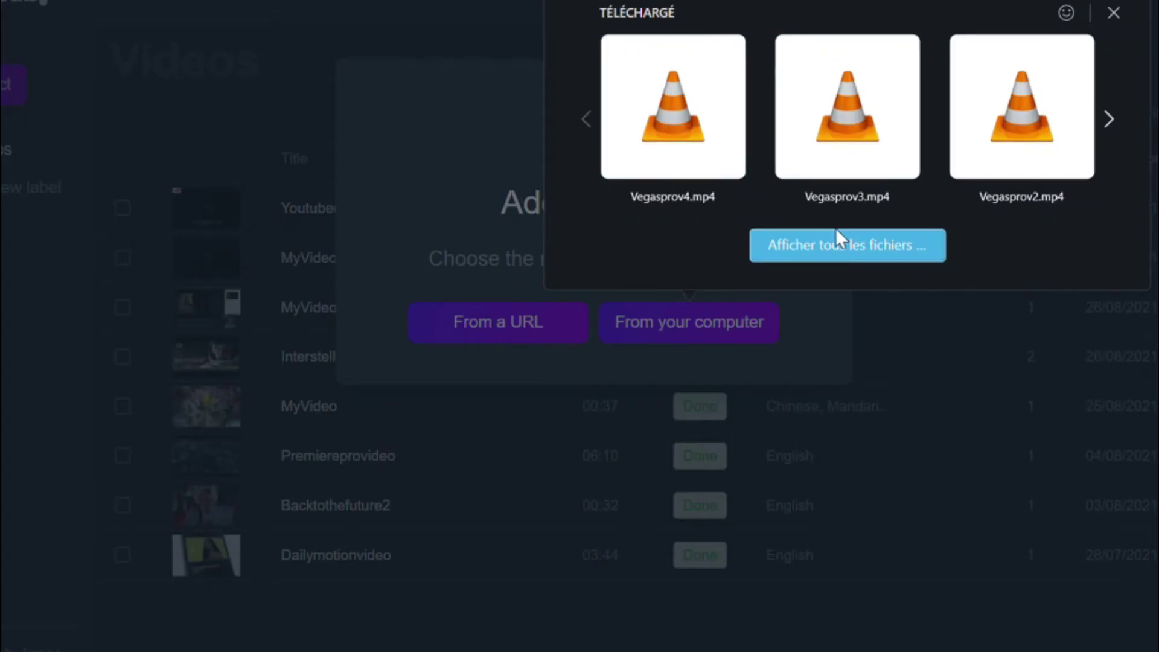
# Upload Apollo13 from the desktop (Bureau) folder into Checksub
pyautogui.click(838, 240)
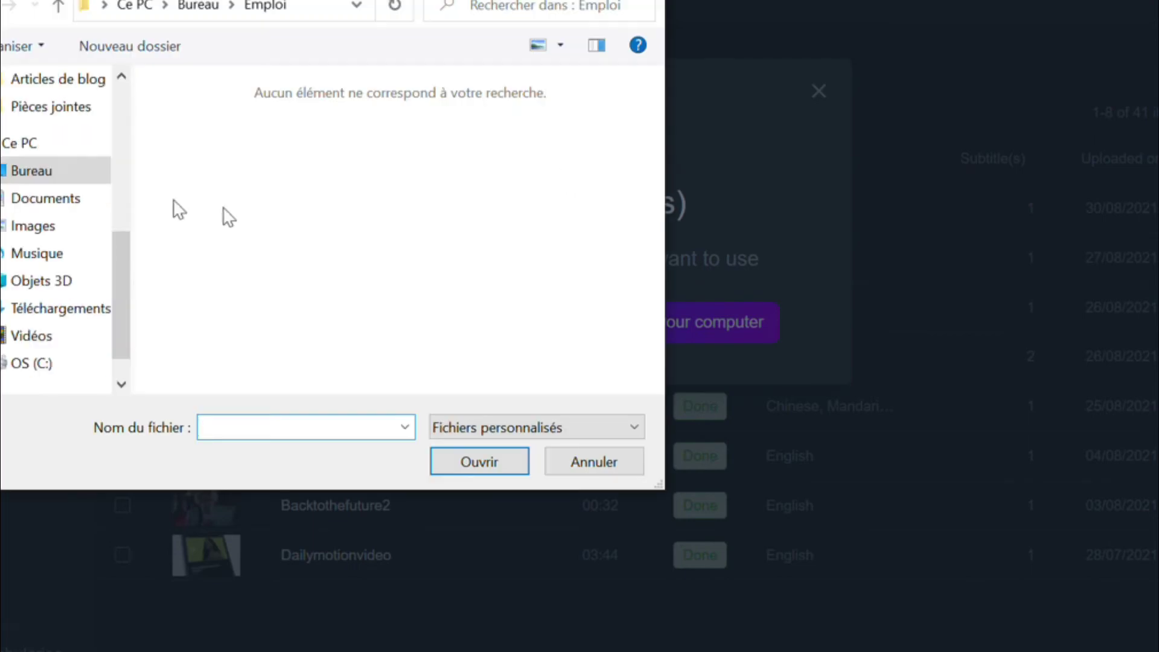
pyautogui.click(66, 179)
pyautogui.doubleClick(469, 266)
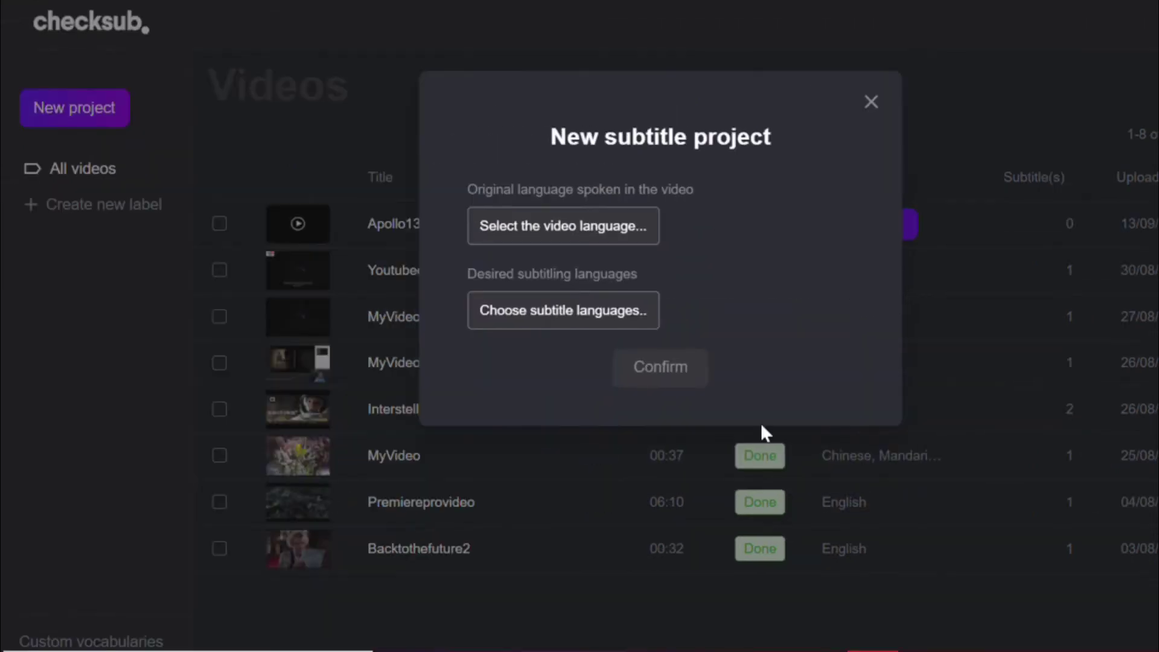
# Set the spoken language to English and start automatic English subtitling of Apollo13, then expand its row
pyautogui.click(614, 243)
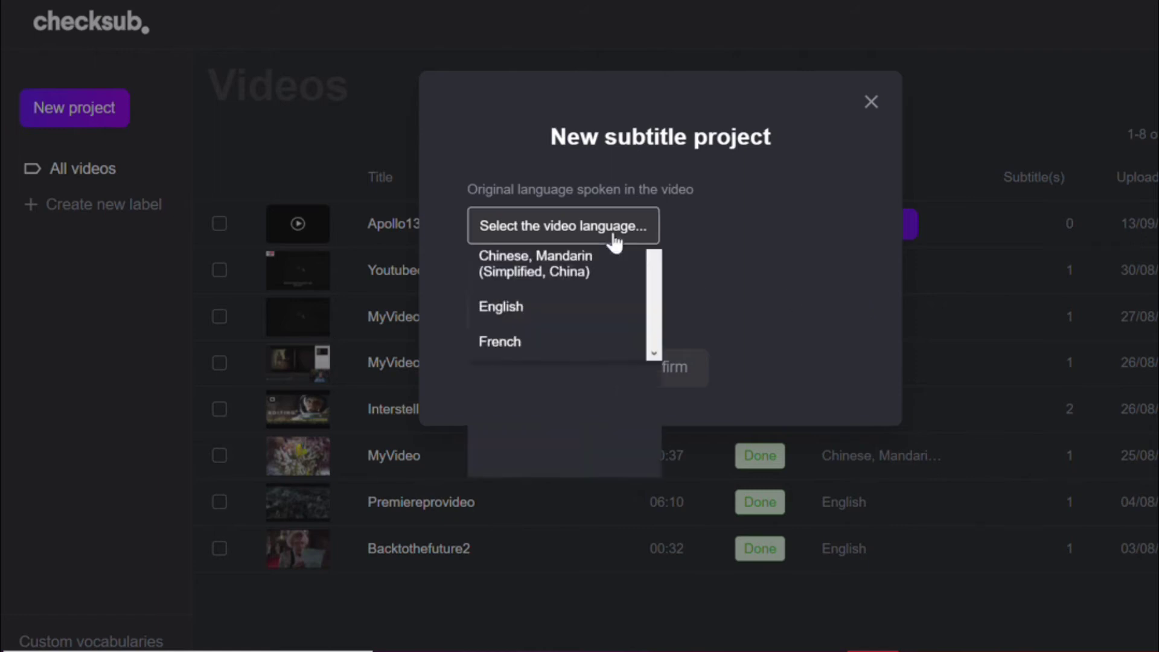
pyautogui.click(570, 423)
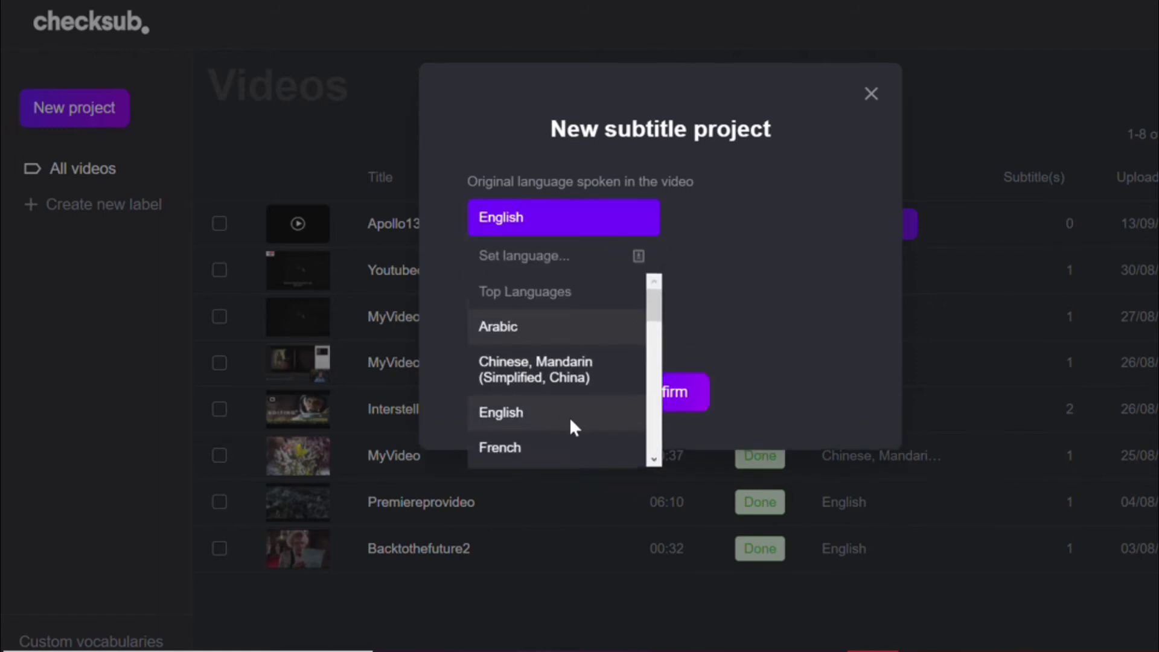
pyautogui.click(586, 351)
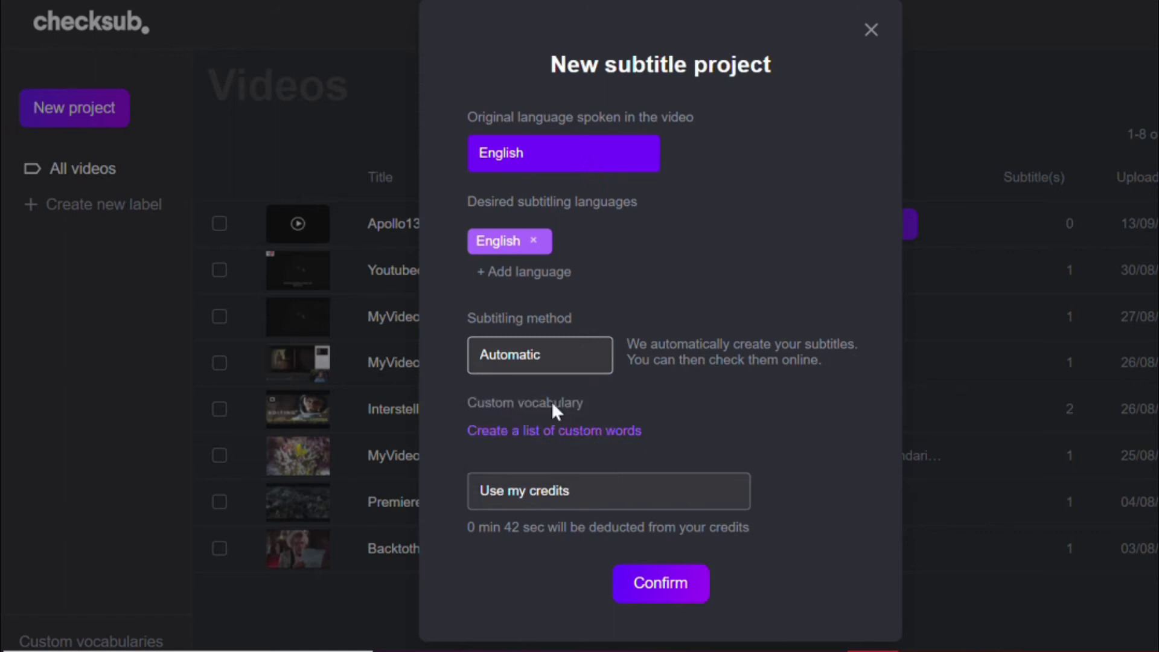
pyautogui.click(693, 581)
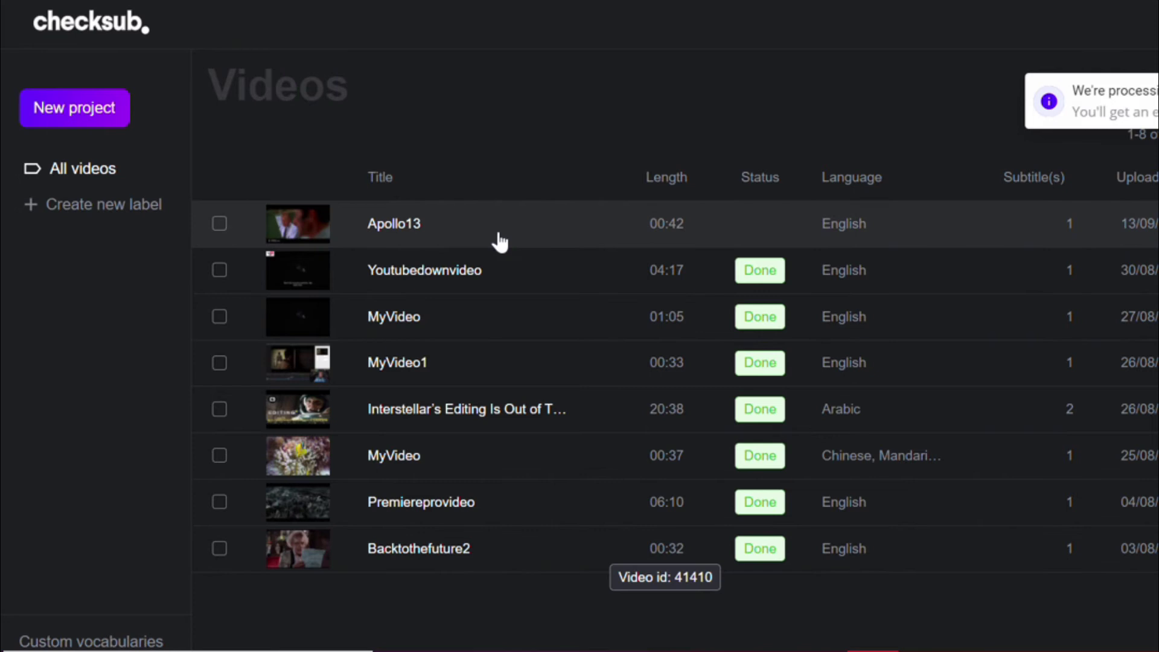
pyautogui.click(499, 241)
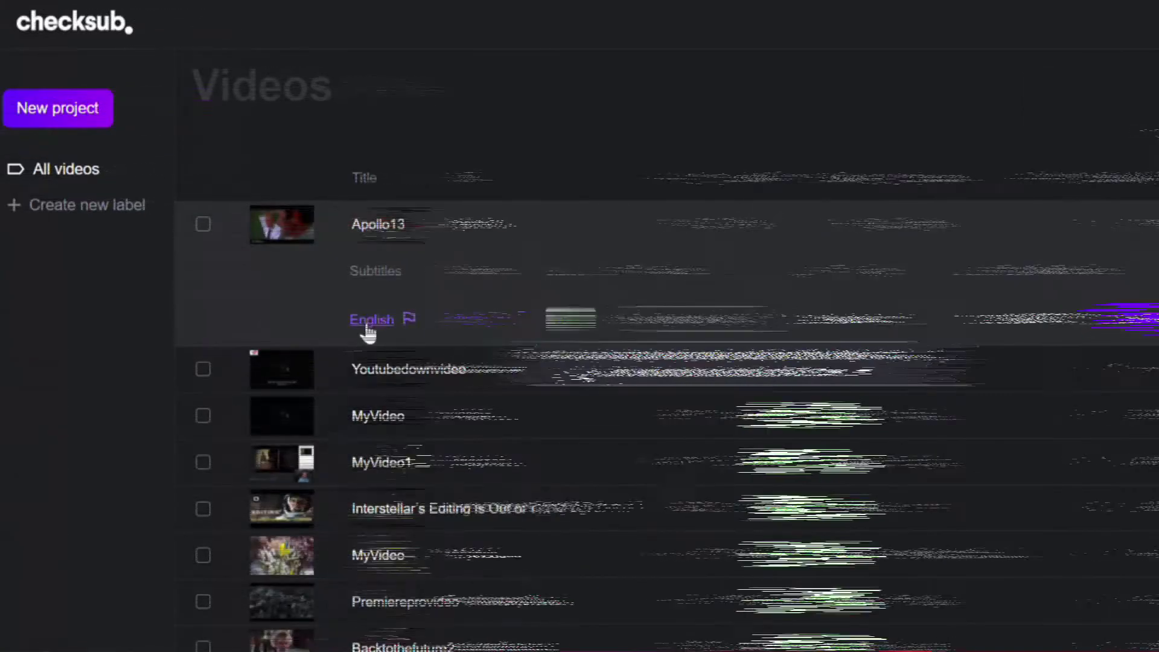
# Open the Apollo13 English subtitles and make the 'This is Houston' line start slightly earlier
pyautogui.click(370, 323)
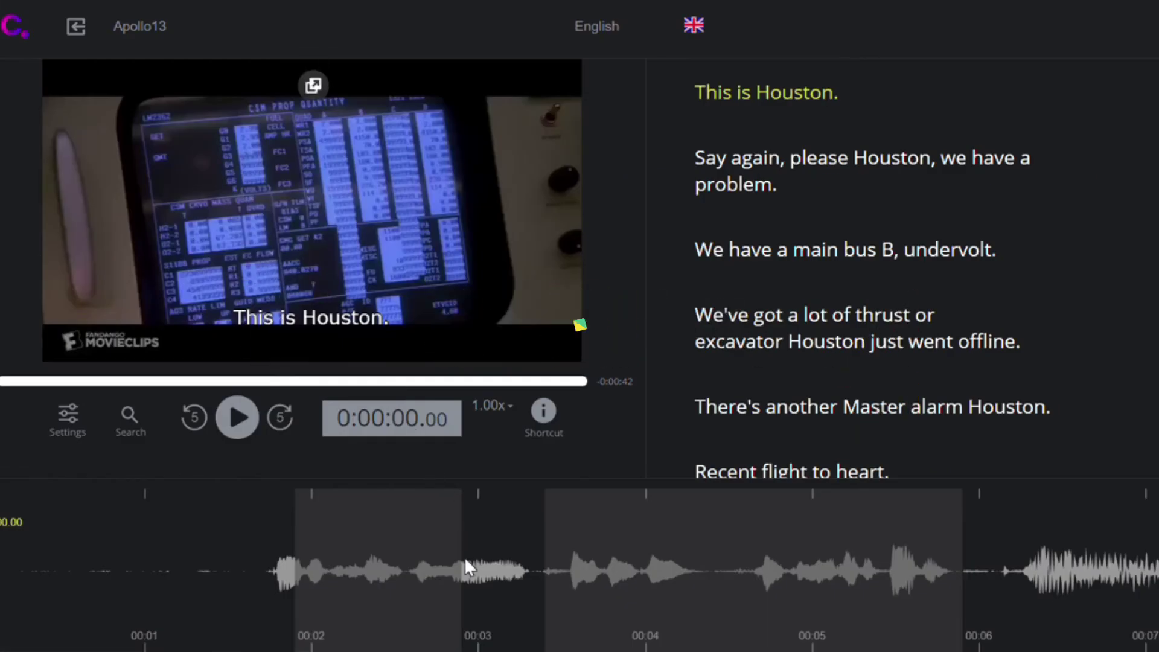
pyautogui.click(404, 568)
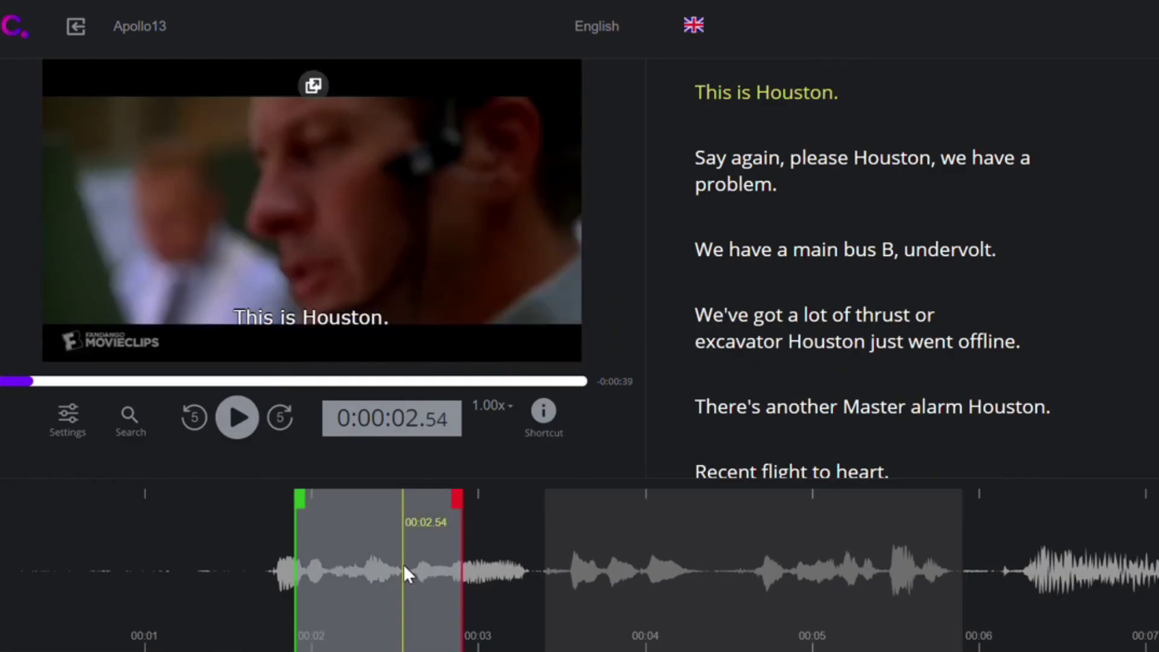
pyautogui.moveTo(297, 502); pyautogui.dragTo(270, 502)
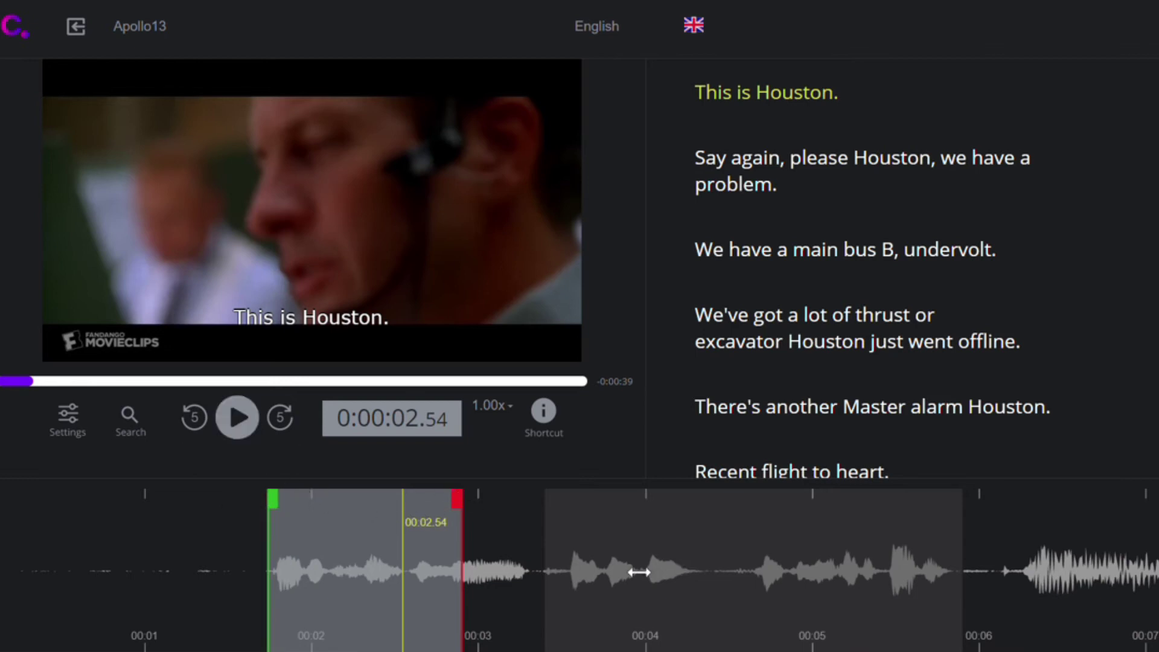
# Make the subtitle between 00:08 and 00:10 end a little earlier
pyautogui.moveTo(639, 572); pyautogui.dragTo(408, 572)
pyautogui.moveTo(782, 565); pyautogui.dragTo(426, 566)
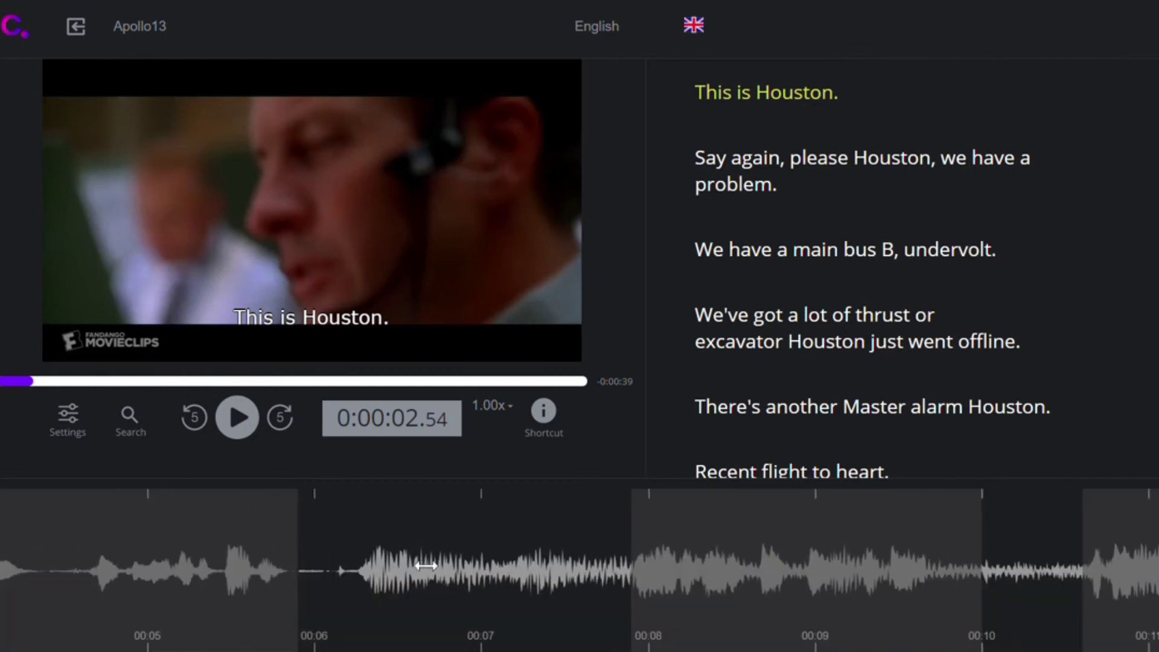
pyautogui.moveTo(729, 560); pyautogui.dragTo(541, 556)
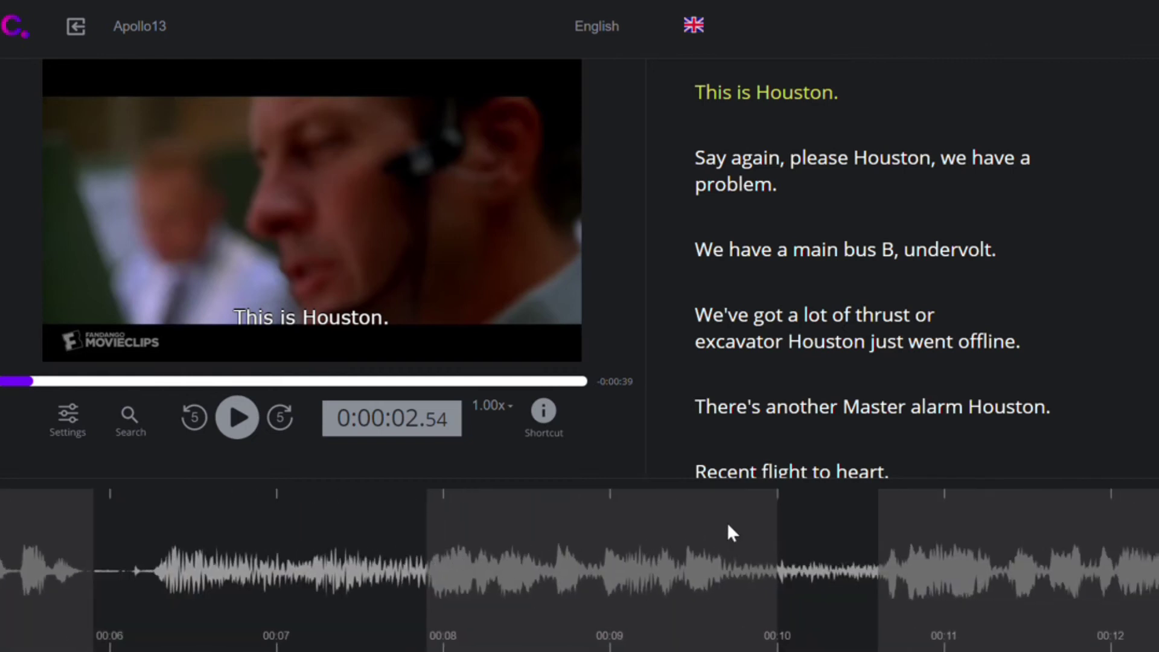
pyautogui.click(729, 531)
pyautogui.moveTo(779, 498); pyautogui.dragTo(552, 547)
# Select the subtitle starting just after 00:10 and scroll the waveform ahead to its end
pyautogui.click(800, 531)
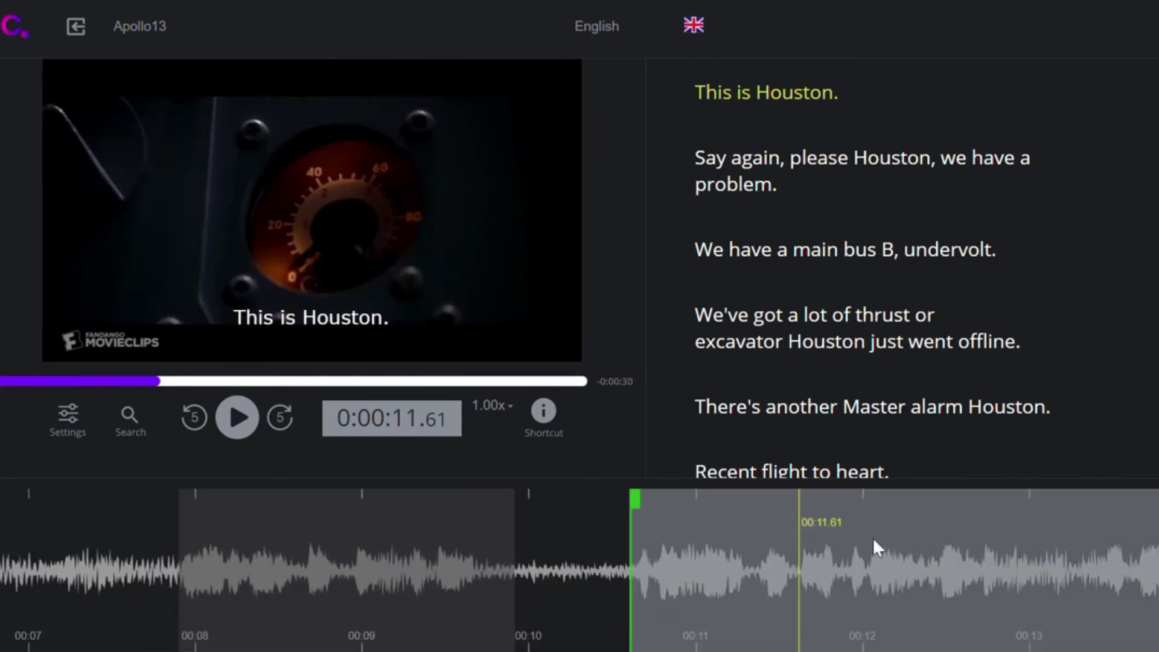
pyautogui.moveTo(1013, 536); pyautogui.dragTo(538, 564)
pyautogui.moveTo(893, 533); pyautogui.dragTo(643, 530)
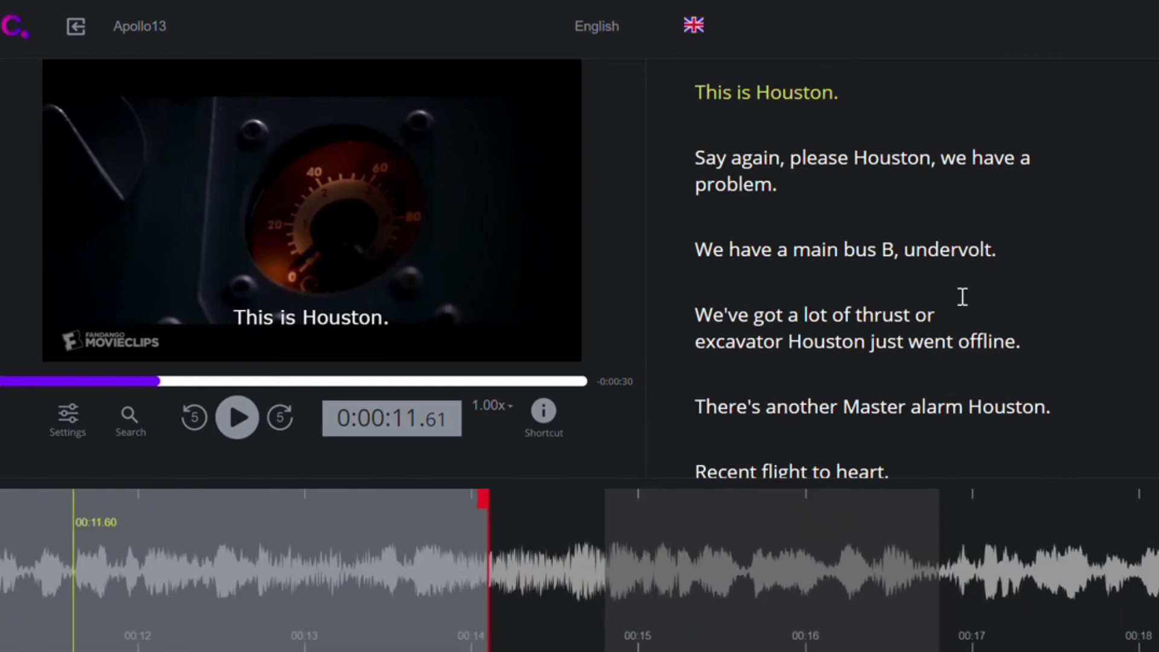
pyautogui.moveTo(1062, 551); pyautogui.dragTo(734, 546)
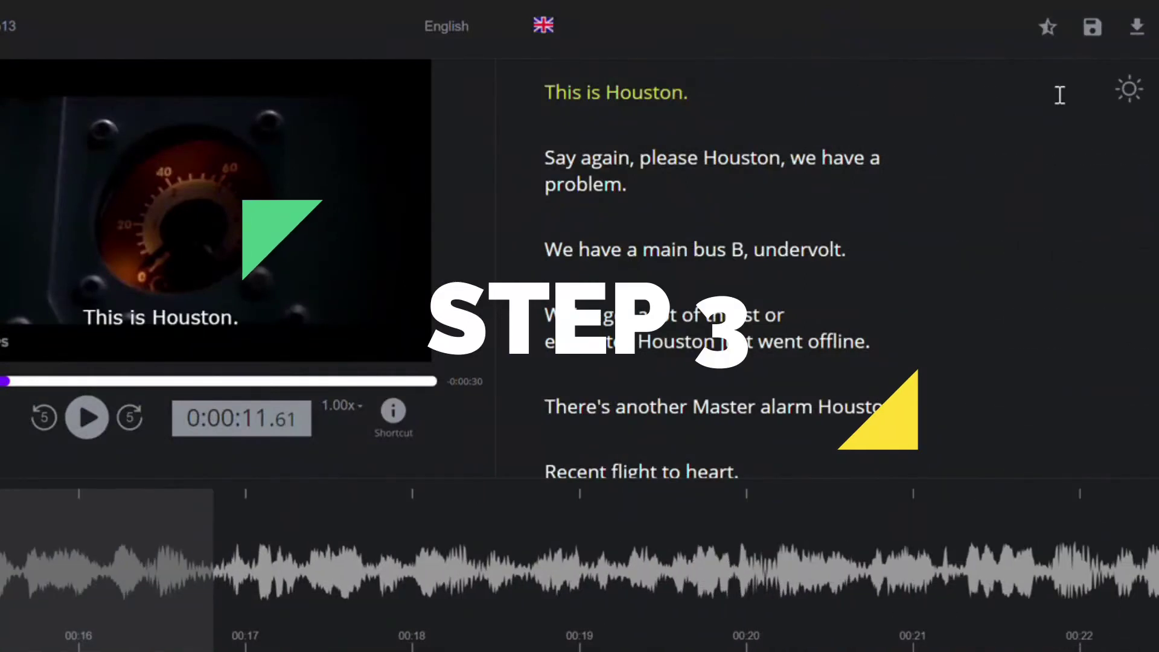
# Try a CSV subtitle download, dismiss its save window, and bring up the Video exportation settings
pyautogui.click(1133, 30)
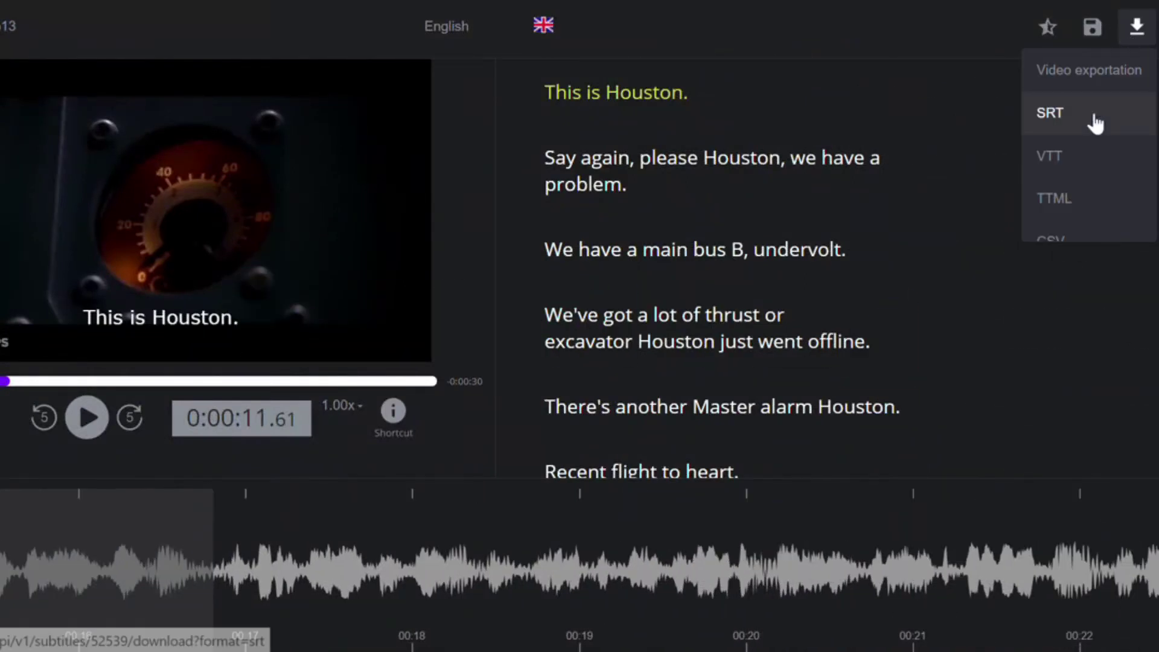
pyautogui.click(1087, 228)
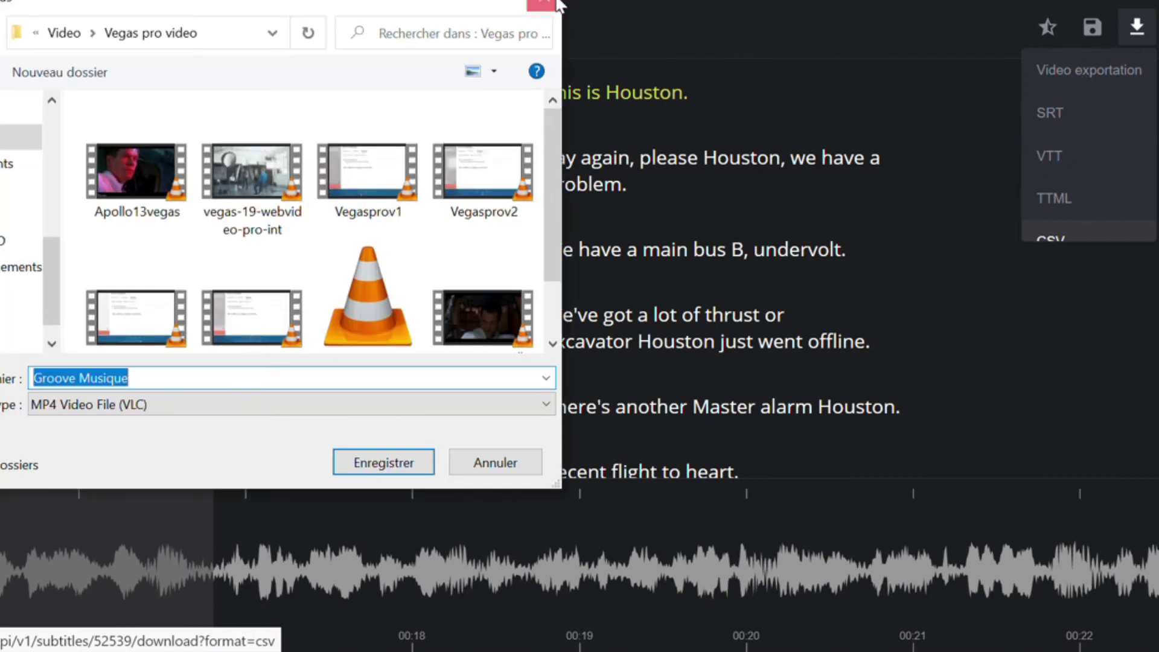
pyautogui.click(556, 3)
pyautogui.click(1099, 64)
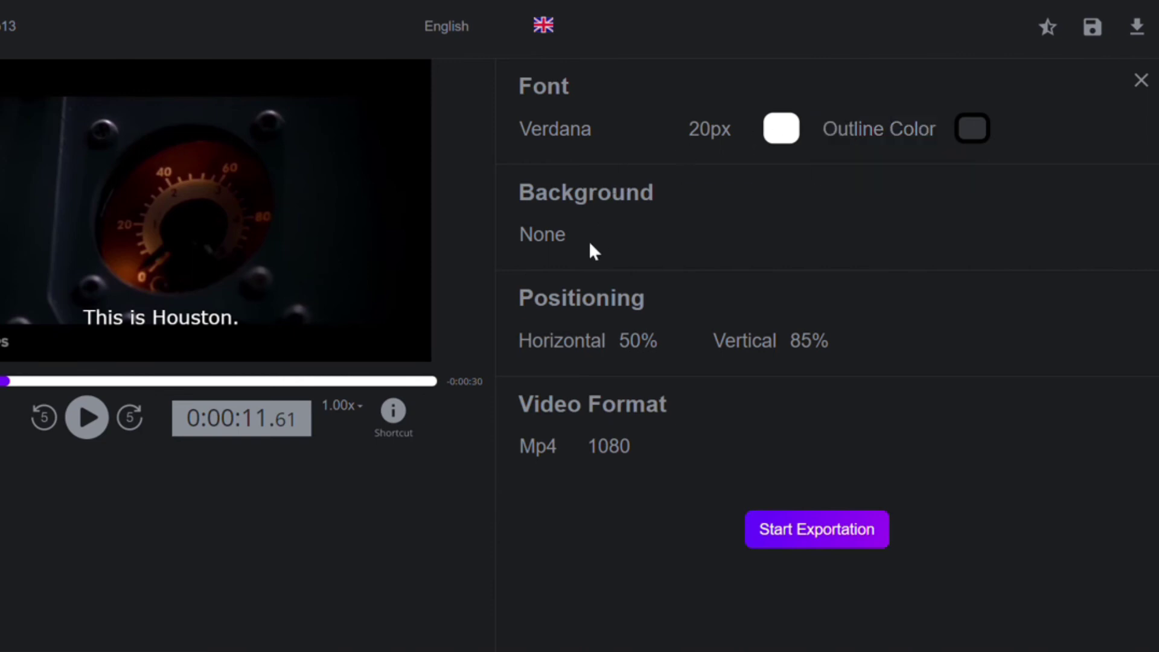
# Set the subtitle background to Wrap and change the subtitle text colour to bright green
pyautogui.click(550, 242)
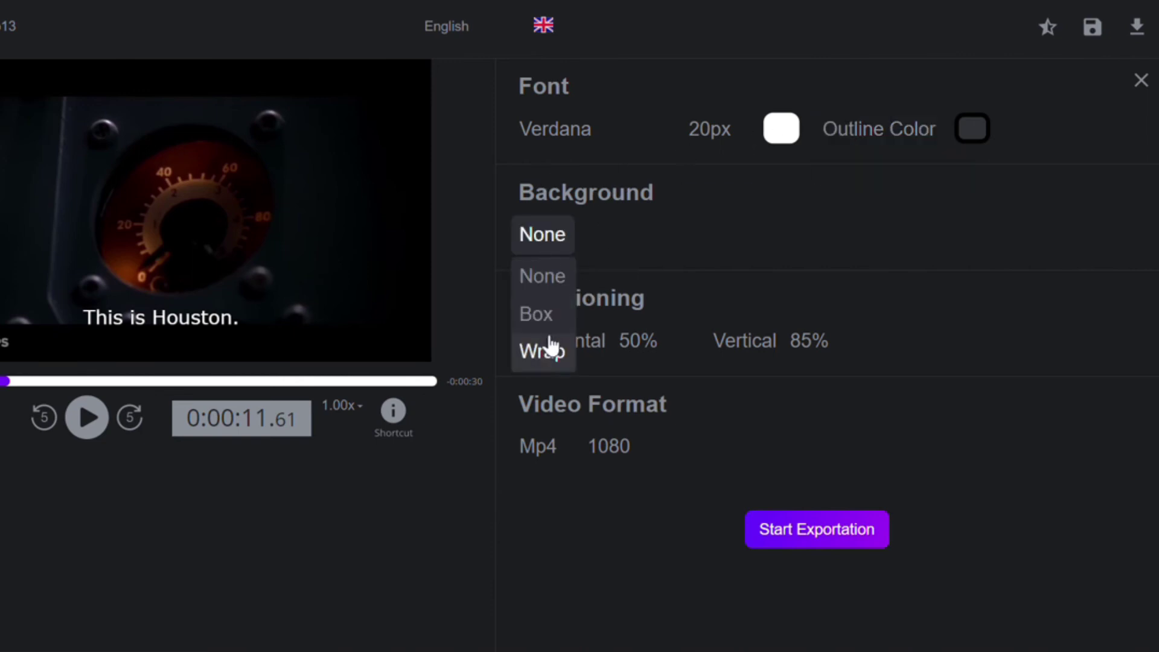
pyautogui.click(557, 356)
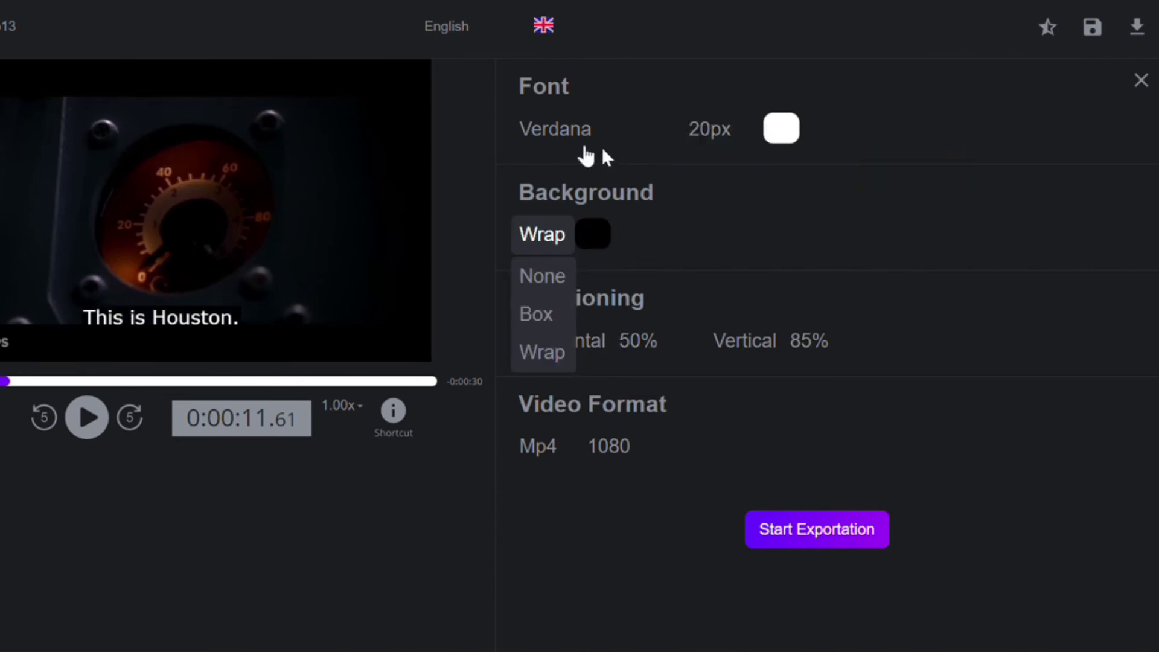
pyautogui.click(783, 129)
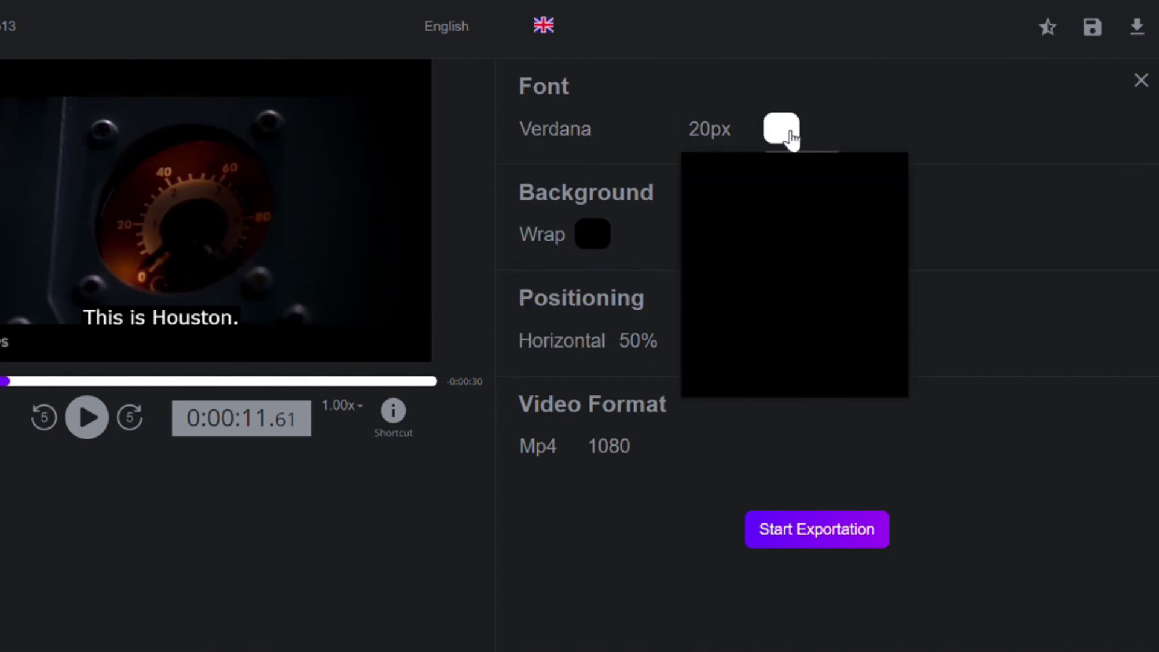
pyautogui.click(863, 310)
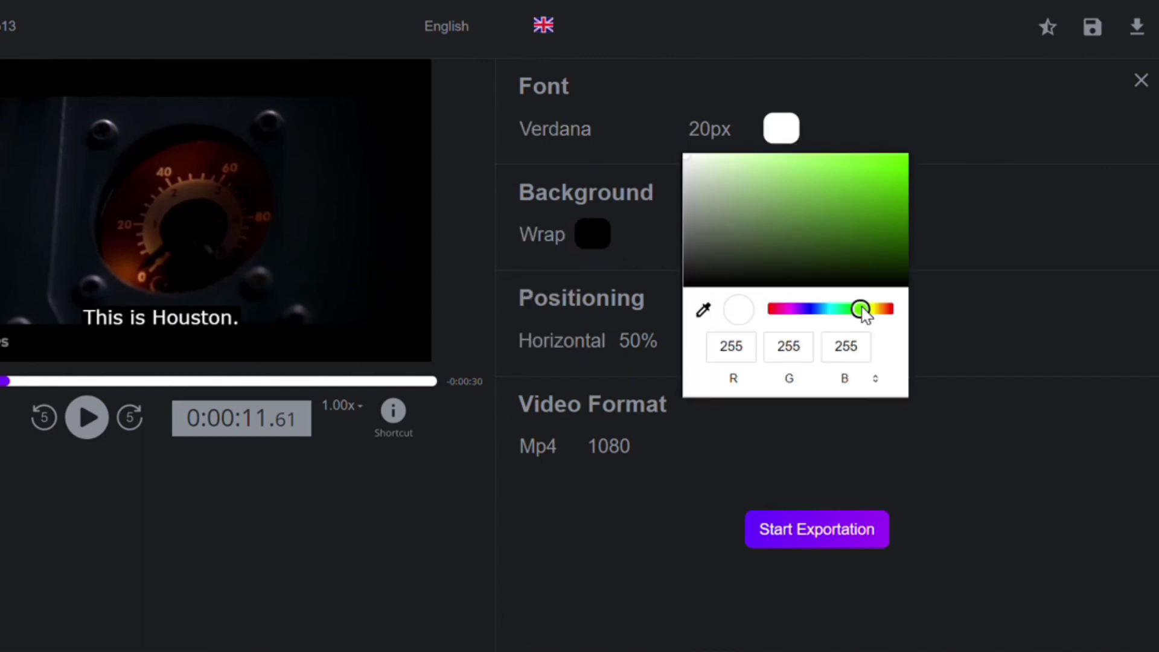
pyautogui.moveTo(886, 228); pyautogui.dragTo(1009, 192)
pyautogui.click(1009, 192)
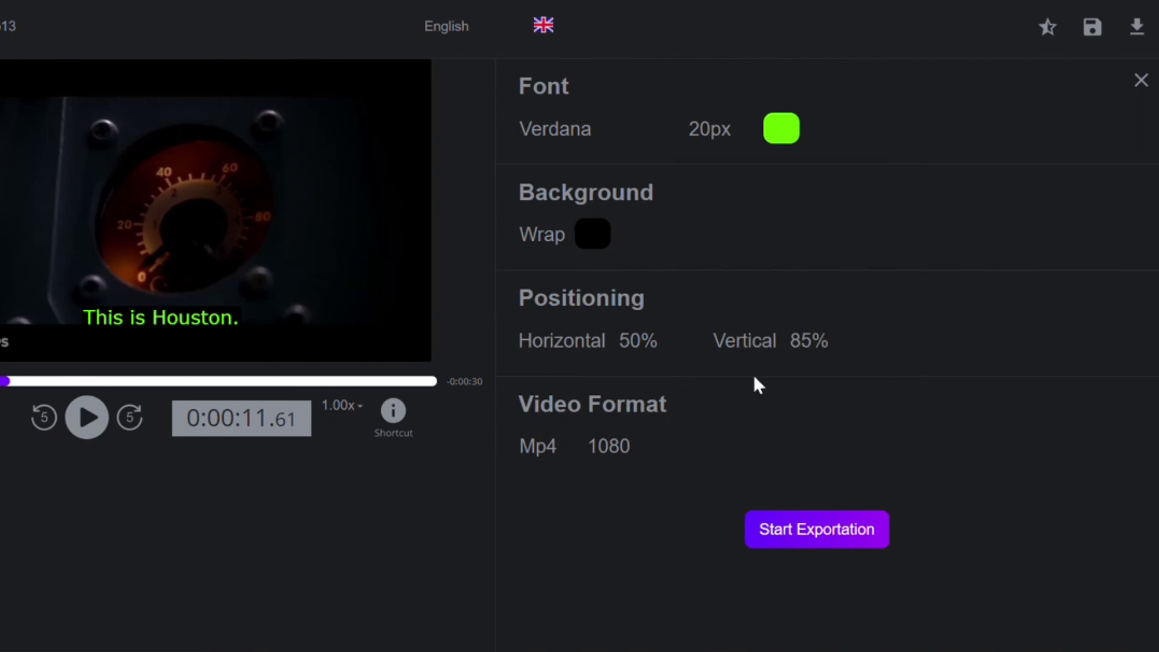